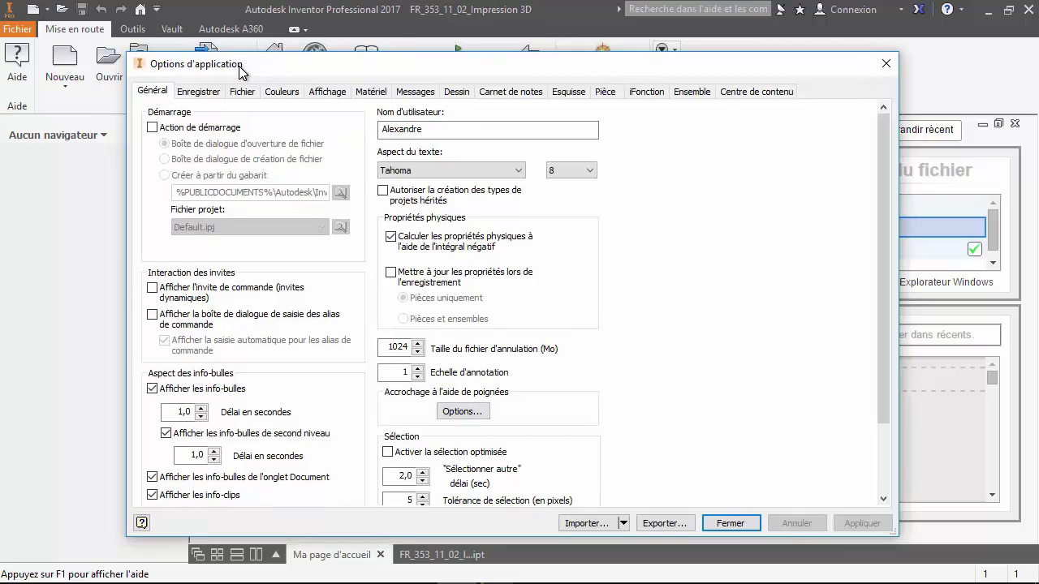
Reposition and enlarge the Options d'application dialog so that more of its general settings are shown
{"action": "left_click_drag", "start_coordinate": [236, 65], "coordinate": [176, 23]}
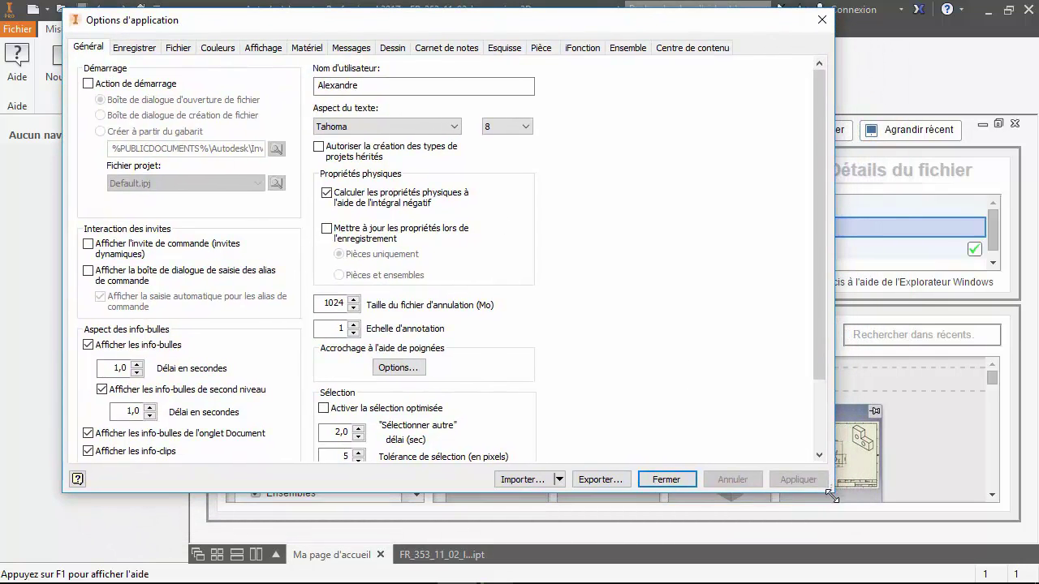
{"action": "left_click_drag", "start_coordinate": [831, 491], "coordinate": [976, 575]}
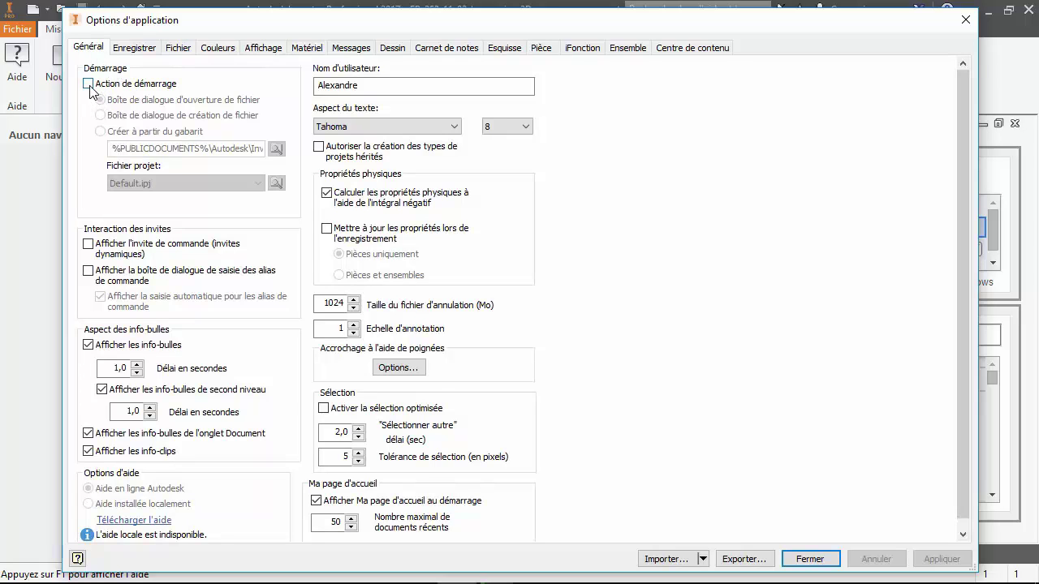
Try the startup action with the create-from-template and open-file dialog options, and turn the startup action back off
{"action": "left_click", "coordinate": [88, 85]}
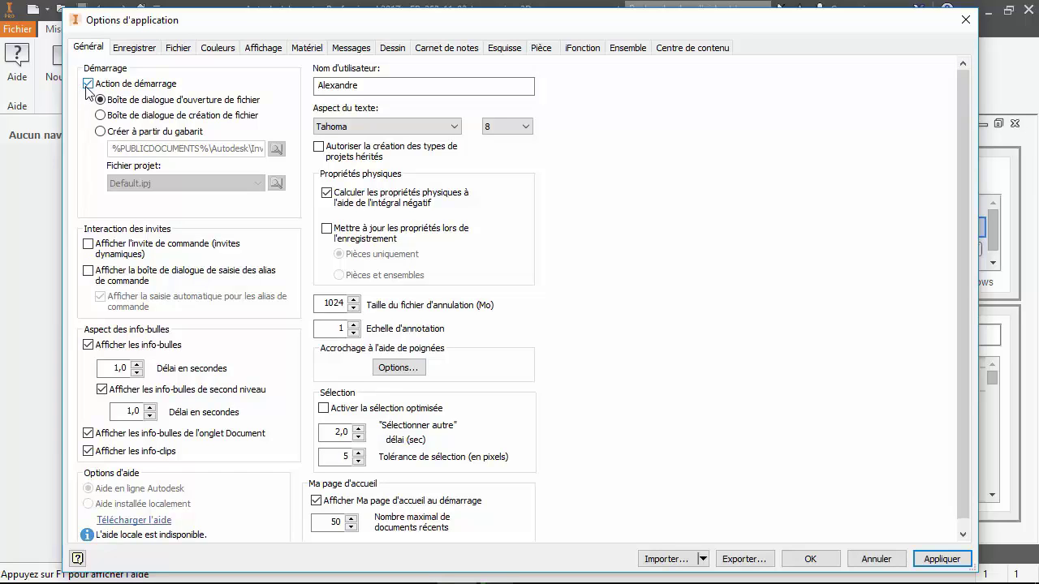
{"action": "left_click", "coordinate": [119, 135]}
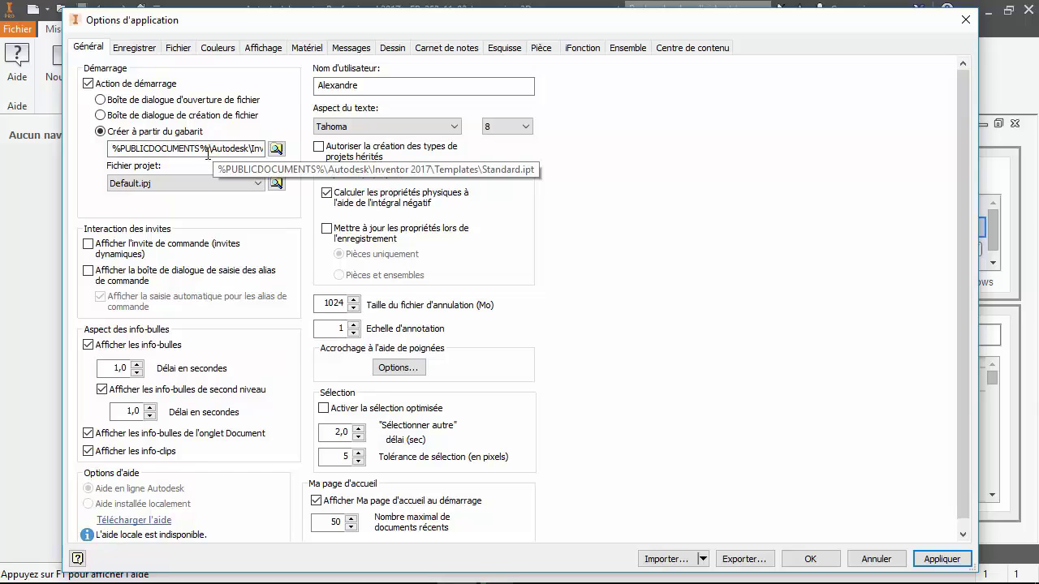
{"action": "left_click", "coordinate": [99, 100]}
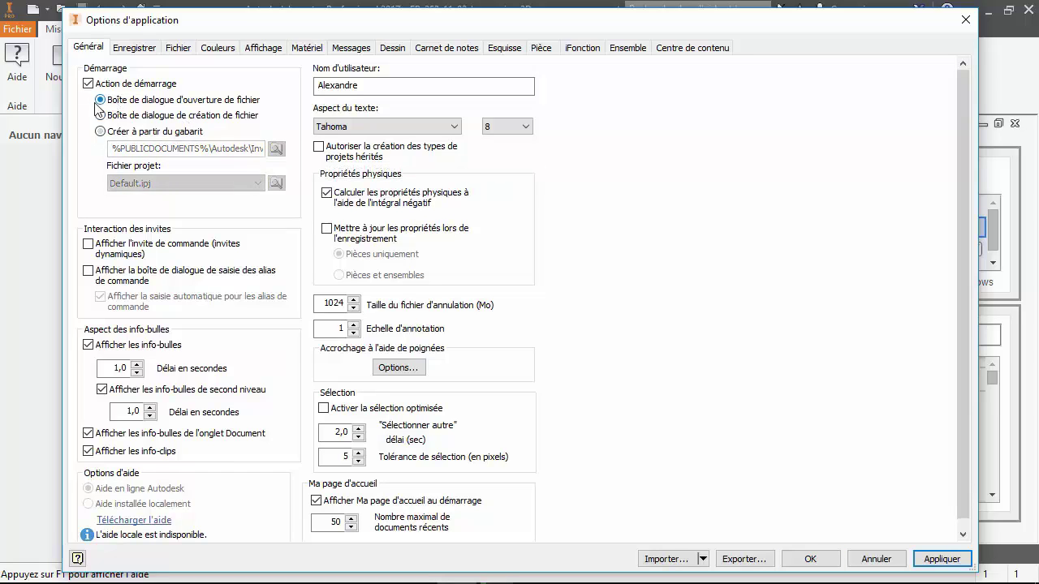
{"action": "left_click", "coordinate": [88, 85]}
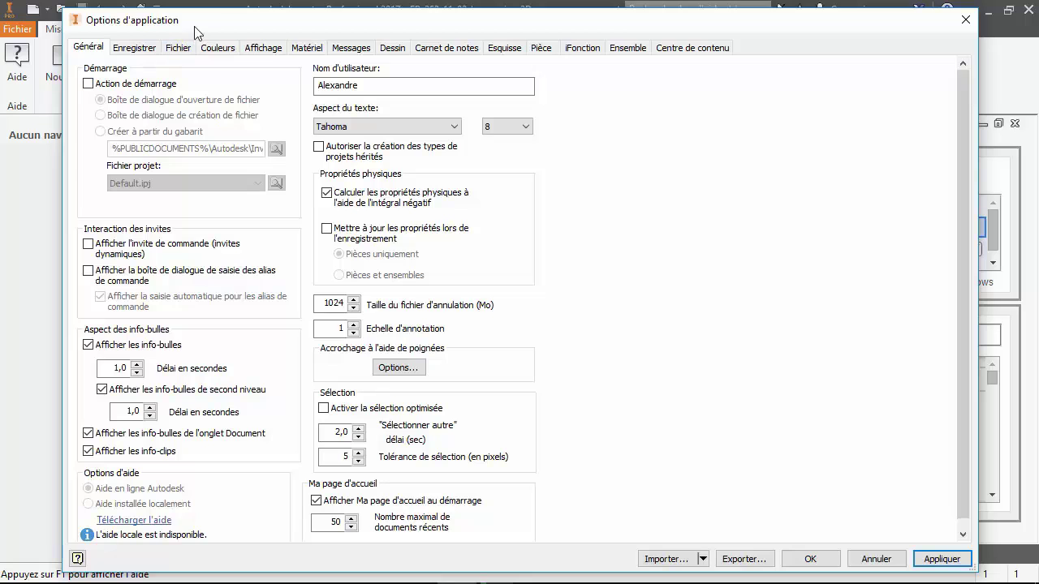
Uncover the ribbon and home page behind the options dialog to view them, and bring the dialog back into place
{"action": "left_click_drag", "start_coordinate": [202, 22], "coordinate": [139, 398]}
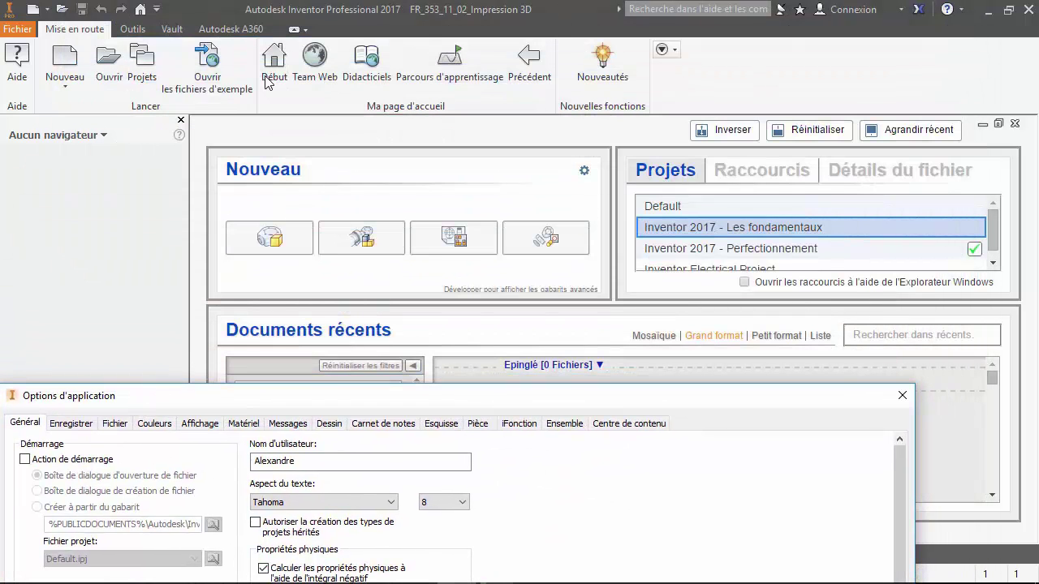
{"action": "left_click_drag", "start_coordinate": [537, 400], "coordinate": [581, 22]}
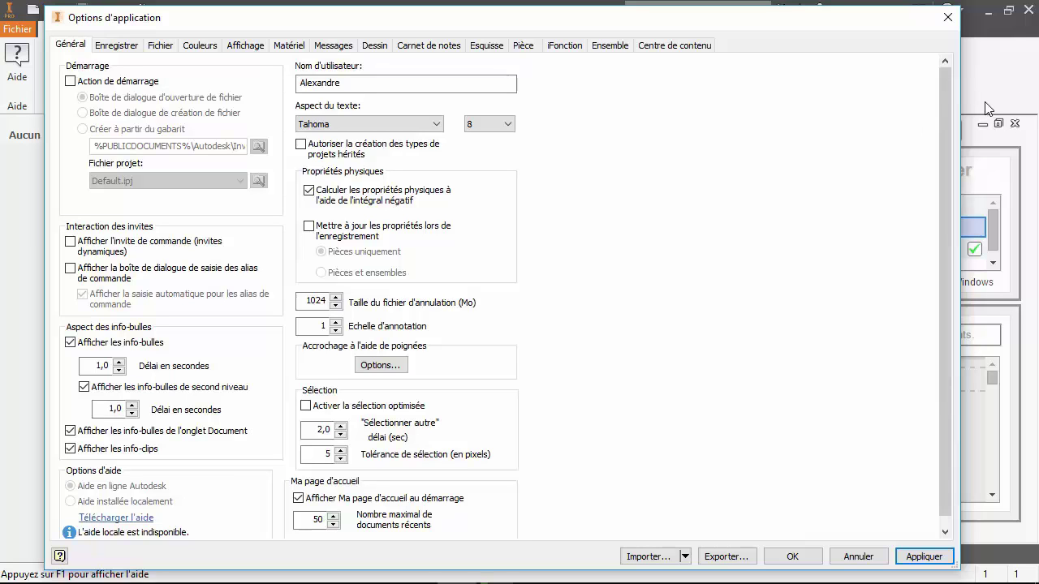
{"action": "mouse_move", "coordinate": [904, 22]}
{"action": "left_mouse_down"}
{"action": "mouse_move", "coordinate": [909, 42]}
{"action": "mouse_move", "coordinate": [903, 27]}
{"action": "left_mouse_up"}
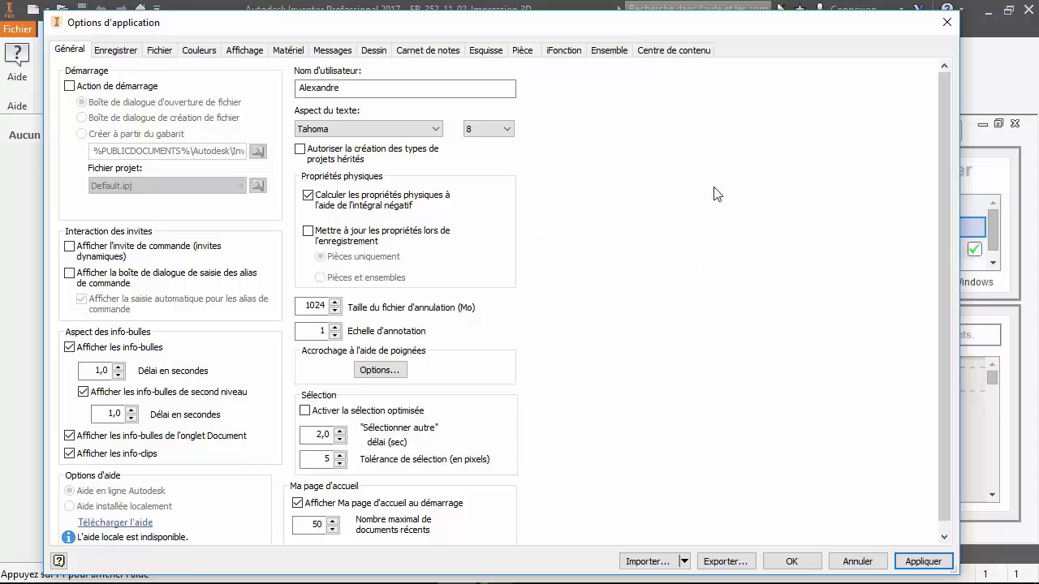
Try switching tooltips off and changing their delay, restore them with a 1,0 second delay, and accept the application options
{"action": "left_click", "coordinate": [77, 350]}
{"action": "left_click", "coordinate": [78, 350]}
{"action": "left_click", "coordinate": [118, 374]}
{"action": "left_click", "coordinate": [119, 375]}
{"action": "left_click", "coordinate": [120, 375]}
{"action": "left_click", "coordinate": [120, 375]}
{"action": "left_click", "coordinate": [119, 375]}
{"action": "left_click", "coordinate": [119, 375]}
{"action": "left_click", "coordinate": [119, 366]}
{"action": "left_click", "coordinate": [118, 366]}
{"action": "left_click", "coordinate": [118, 366]}
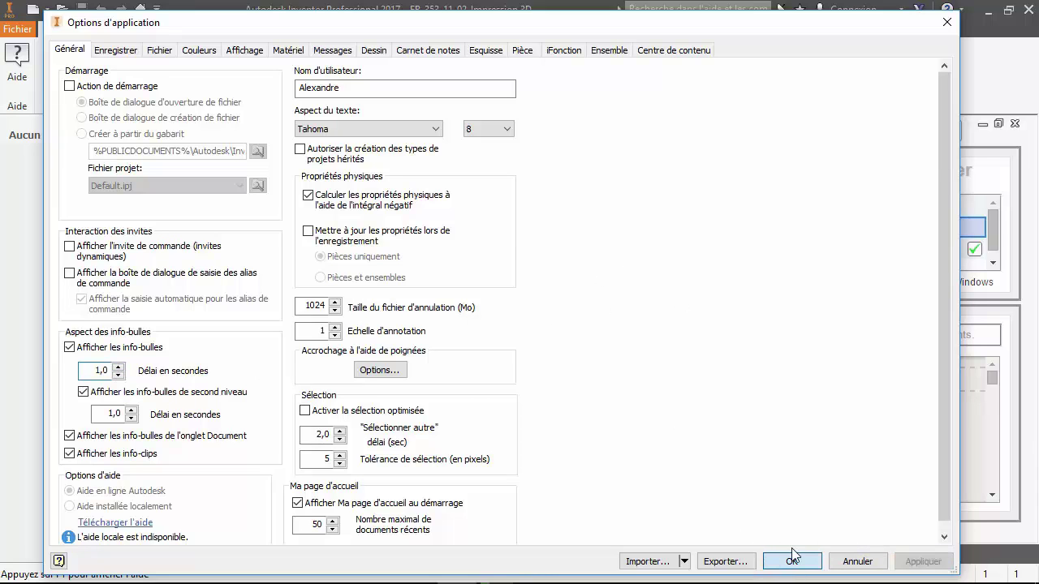
{"action": "left_click", "coordinate": [791, 561]}
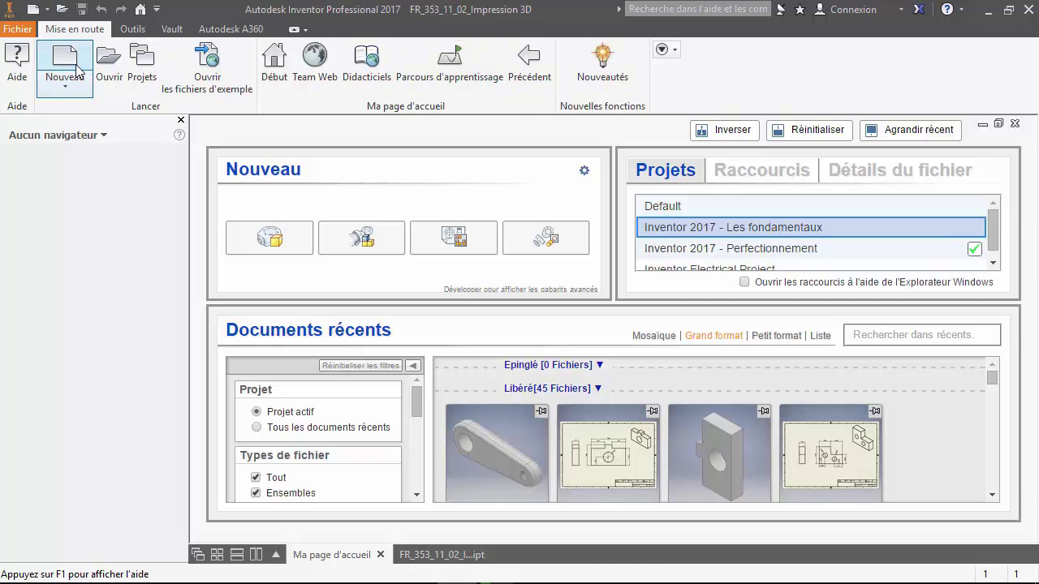
Reopen the application options, view the local help download page in the browser, and close the browser
{"action": "left_click", "coordinate": [25, 30]}
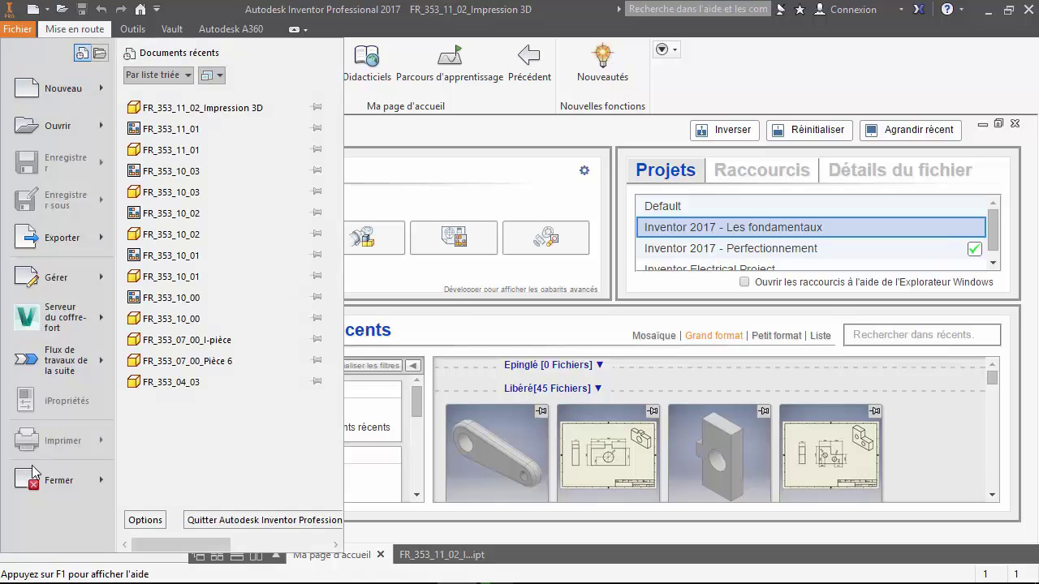
{"action": "left_click", "coordinate": [144, 521]}
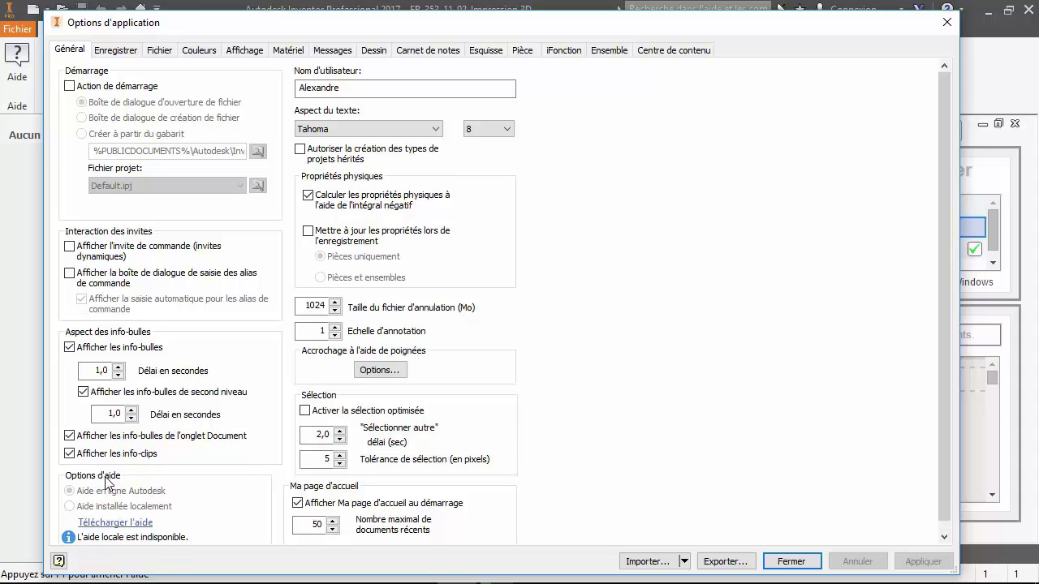
{"action": "left_click", "coordinate": [118, 527]}
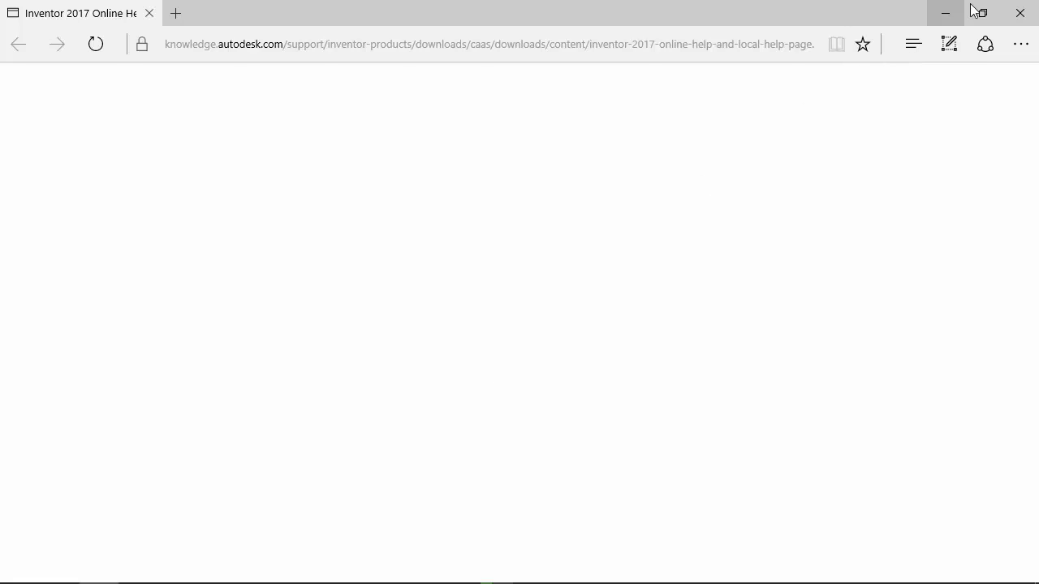
{"action": "left_click", "coordinate": [1017, 12]}
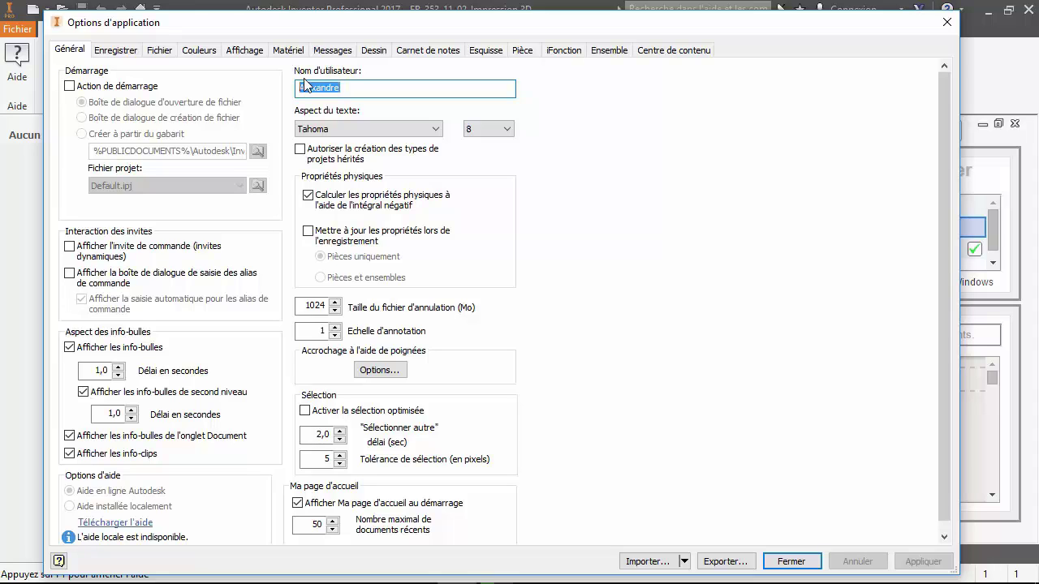
Examine the user name field and the list of fonts available for the text appearance
{"action": "left_click", "coordinate": [374, 86]}
{"action": "left_click_drag", "start_coordinate": [375, 85], "coordinate": [266, 95]}
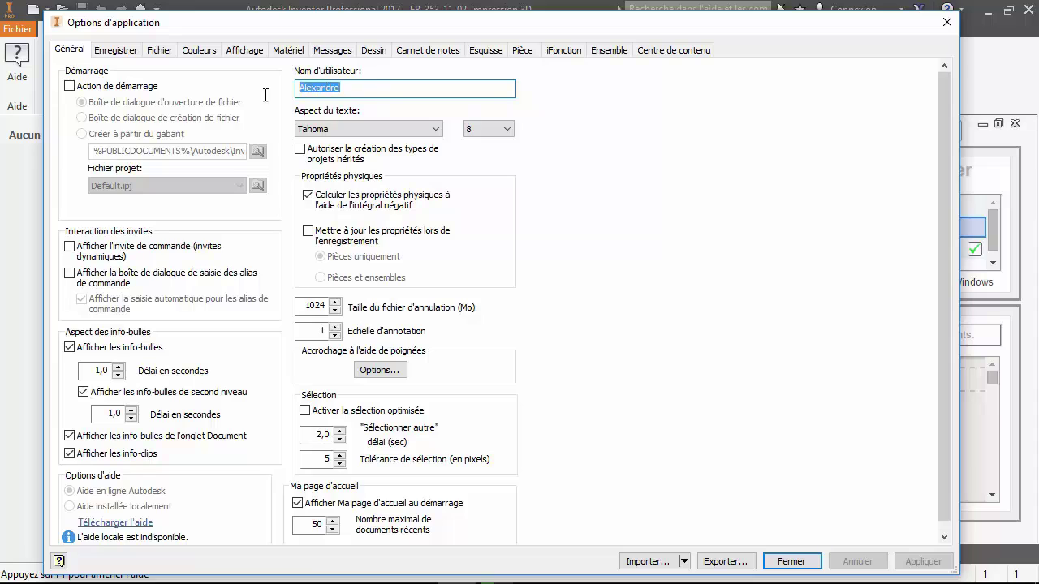
{"action": "left_click", "coordinate": [342, 92]}
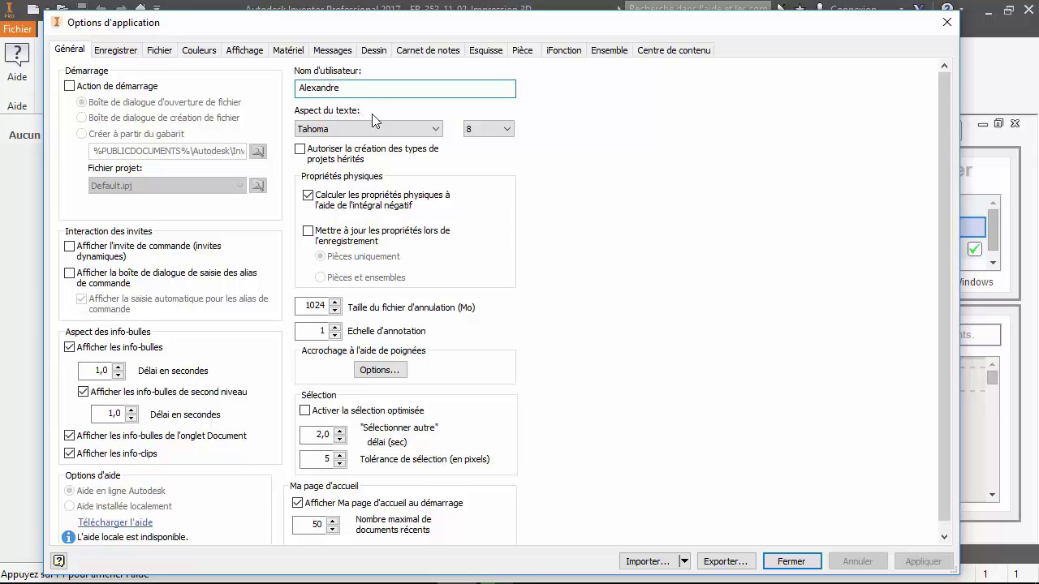
{"action": "left_click", "coordinate": [432, 130]}
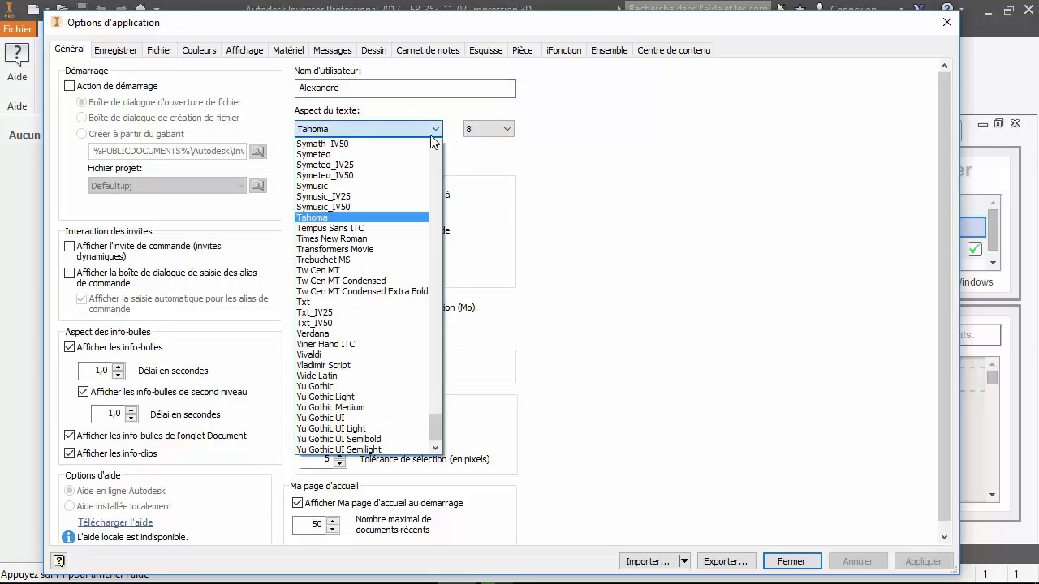
{"action": "left_click", "coordinate": [514, 157]}
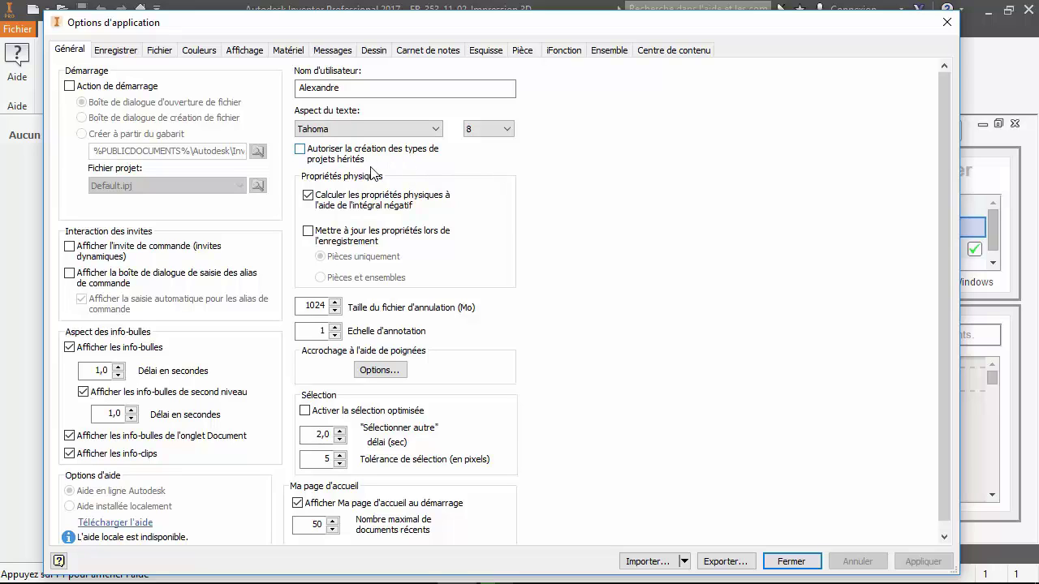
Try updating physical properties on save for parts and assemblies, and turn the update option back off
{"action": "left_click", "coordinate": [346, 242]}
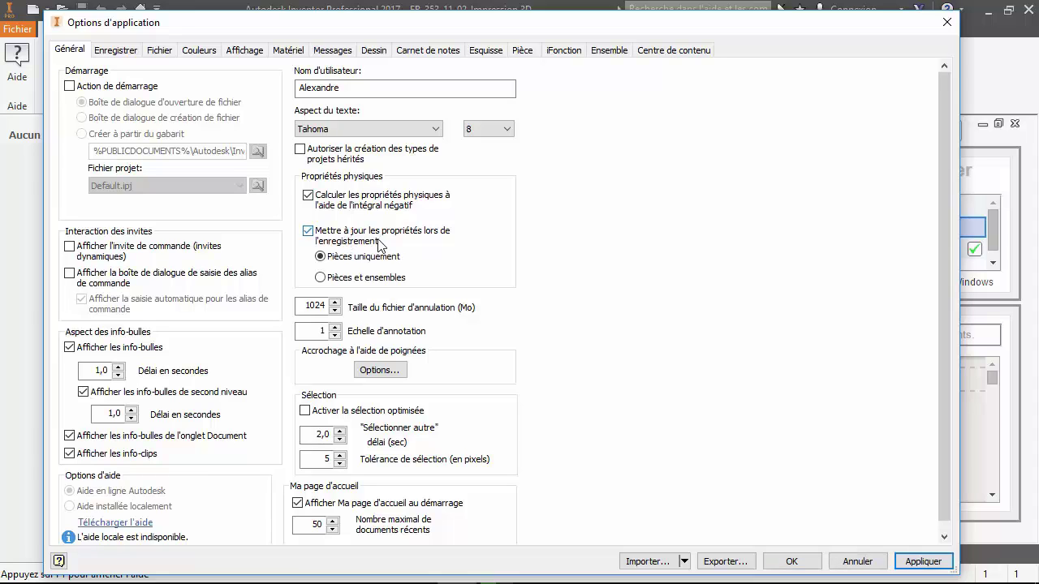
{"action": "left_click", "coordinate": [332, 280]}
{"action": "left_click", "coordinate": [328, 257]}
{"action": "left_click", "coordinate": [308, 231]}
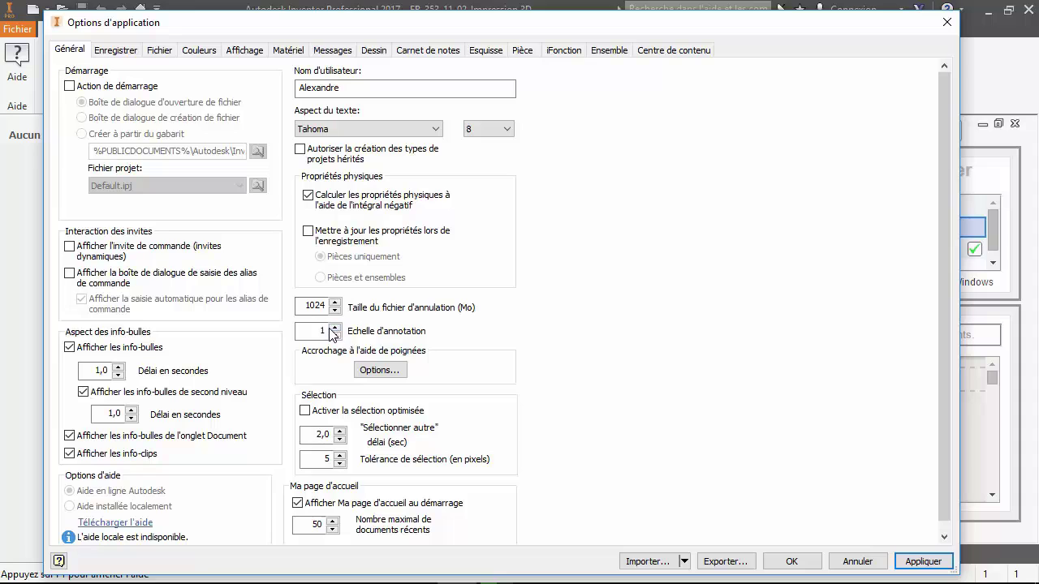
Try lowering the annotation scale and return it to 1,0
{"action": "left_click", "coordinate": [323, 331]}
{"action": "left_click", "coordinate": [334, 335]}
{"action": "left_click", "coordinate": [334, 325]}
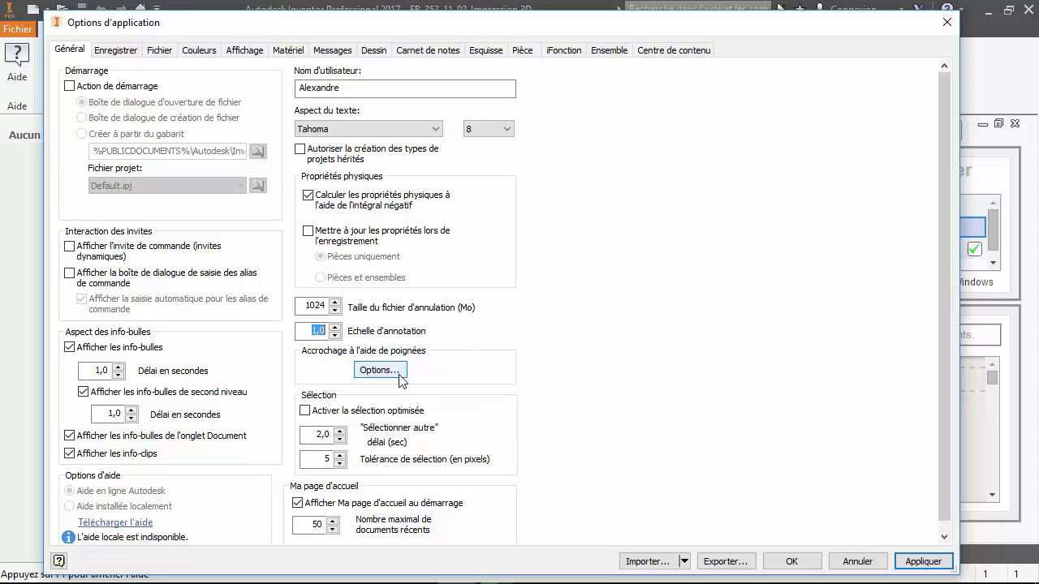
Review the grip snap options and accept them as they are
{"action": "left_click", "coordinate": [400, 373]}
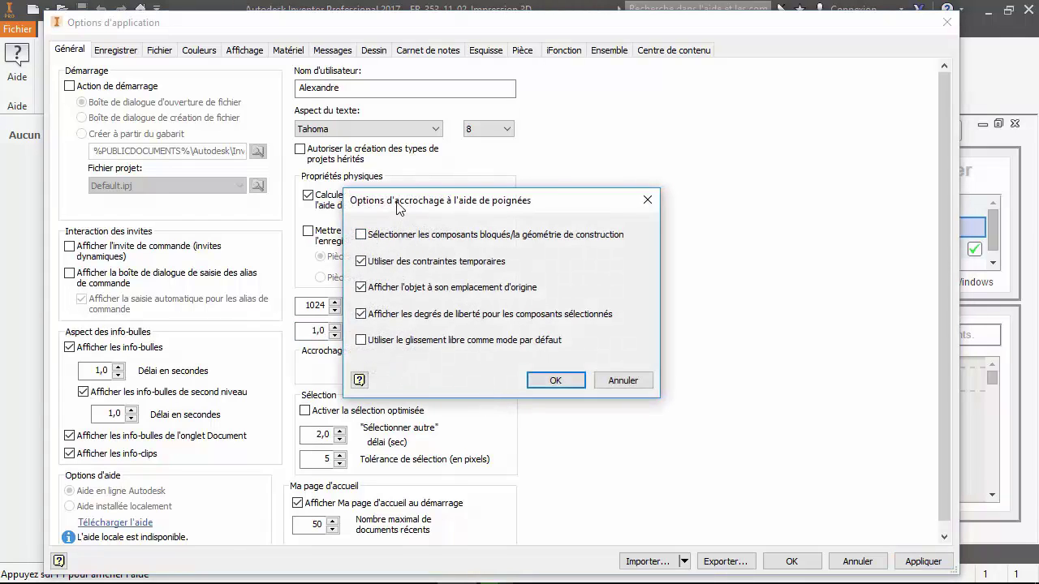
{"action": "left_click", "coordinate": [555, 382]}
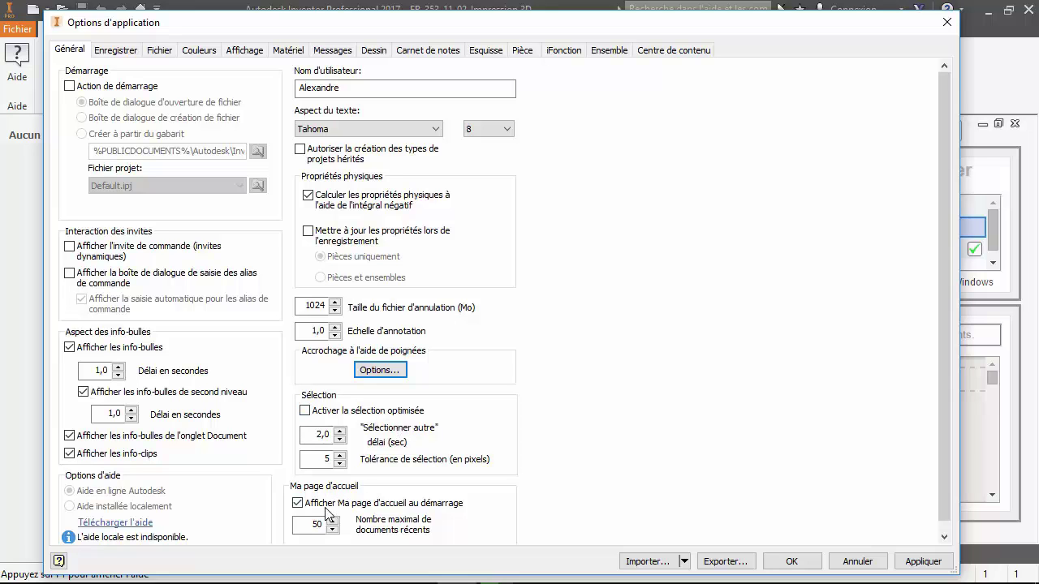
Uncover the home page to view its projects and recent documents, and bring the options dialog back into place
{"action": "left_click_drag", "start_coordinate": [377, 30], "coordinate": [361, 513]}
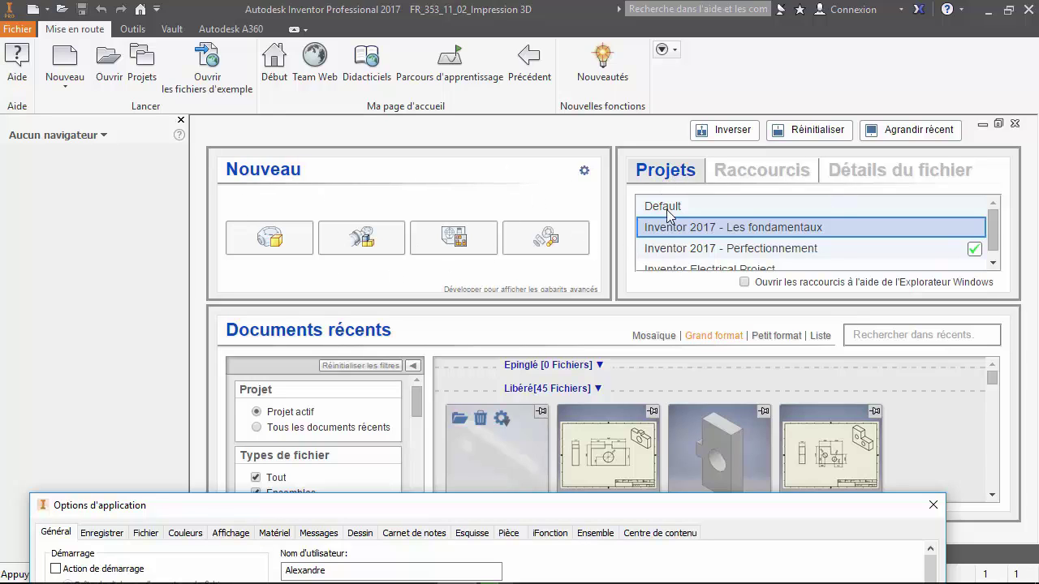
{"action": "left_click", "coordinate": [807, 174]}
{"action": "left_click_drag", "start_coordinate": [583, 507], "coordinate": [613, 27]}
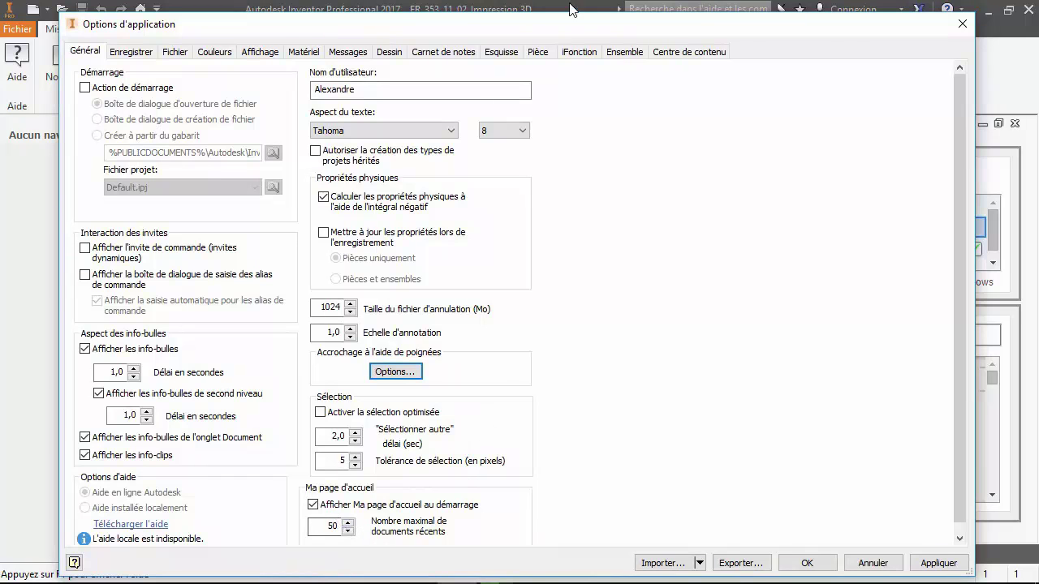
{"action": "left_click_drag", "start_coordinate": [572, 10], "coordinate": [540, 176]}
{"action": "key", "text": "Escape"}
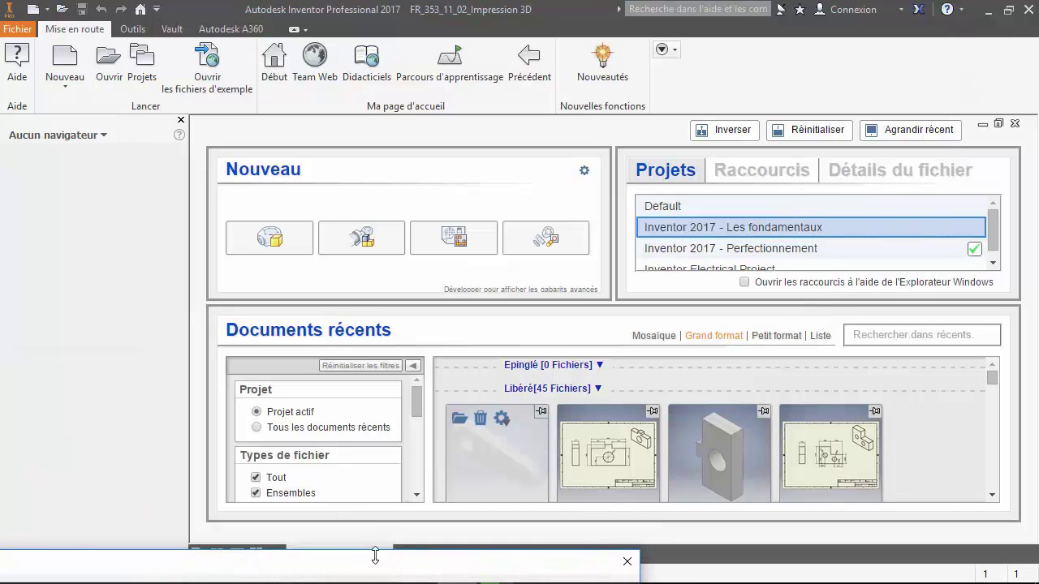
{"action": "left_click_drag", "start_coordinate": [375, 555], "coordinate": [375, 538]}
{"action": "left_click_drag", "start_coordinate": [505, 536], "coordinate": [858, 15]}
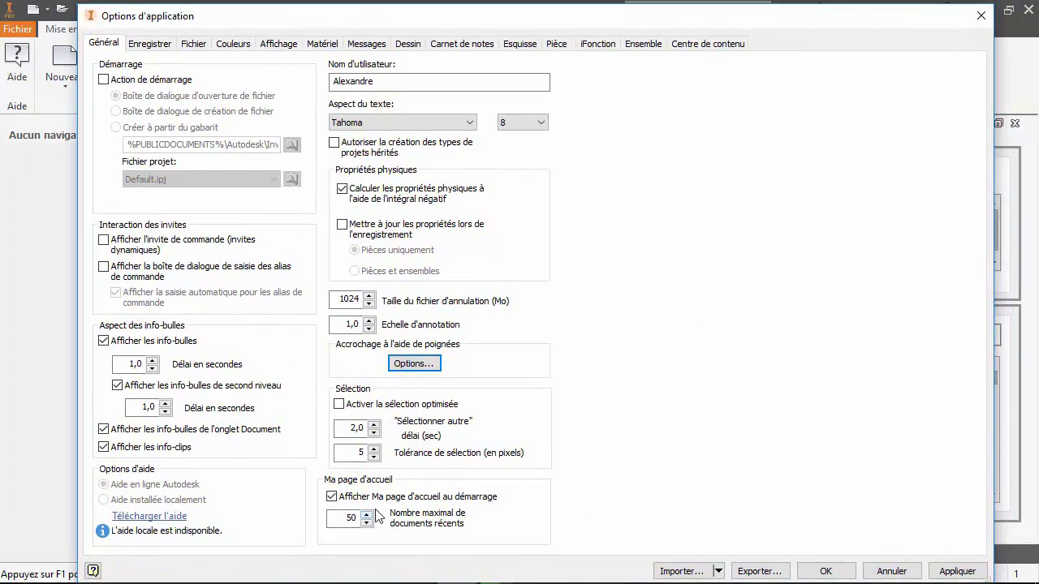
Show the Enregistrer settings and briefly uncover the main window behind the options dialog
{"action": "left_click", "coordinate": [158, 50]}
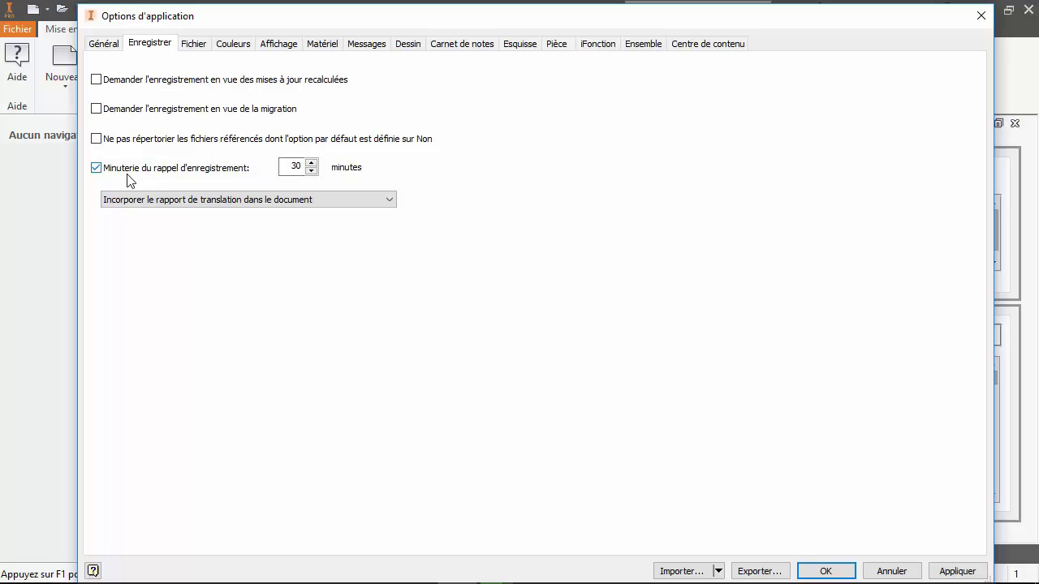
{"action": "left_click_drag", "start_coordinate": [643, 18], "coordinate": [603, 197]}
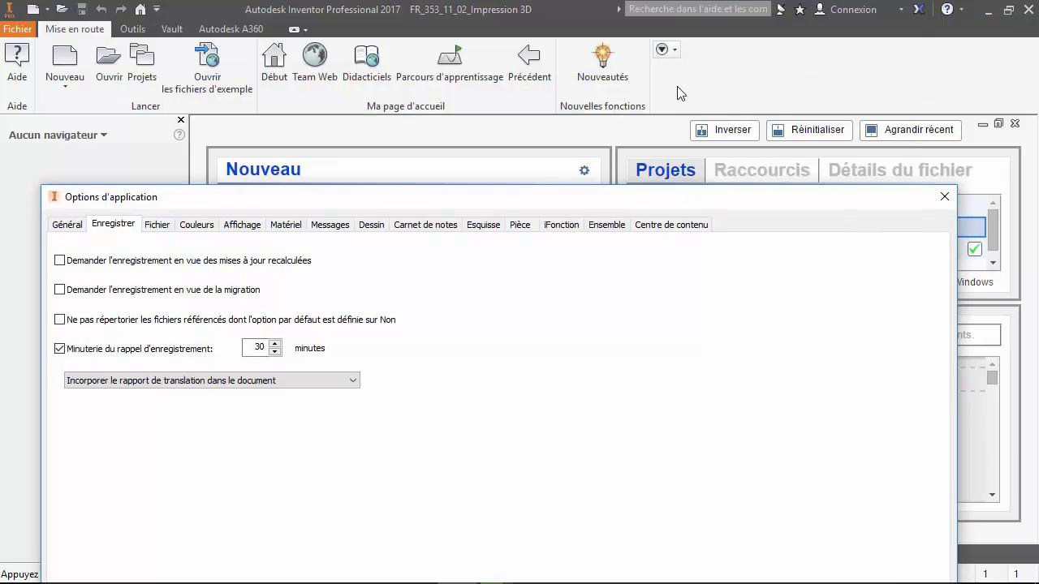
{"action": "left_click_drag", "start_coordinate": [662, 196], "coordinate": [697, 24]}
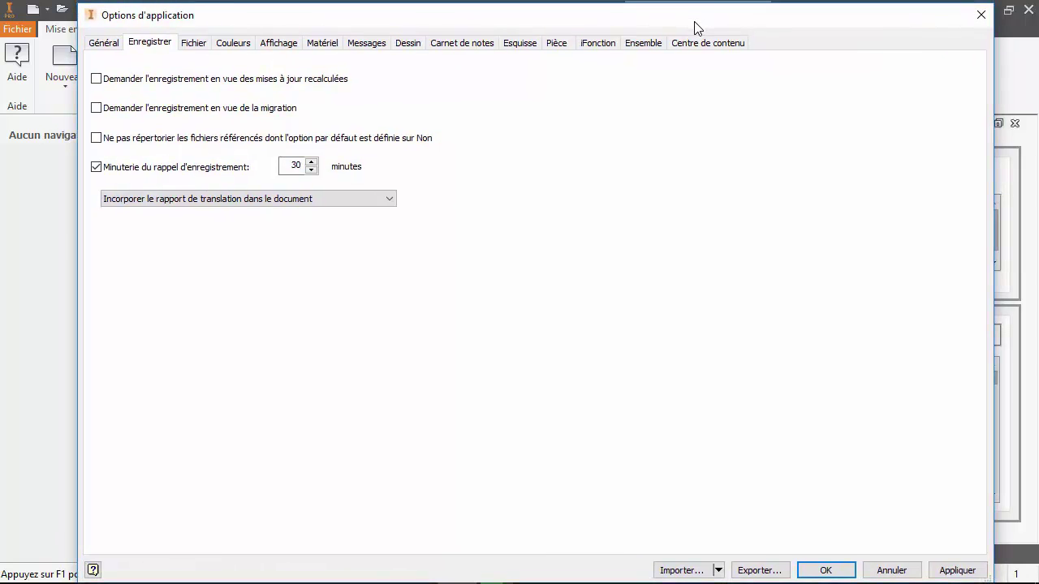
Keep the save reminder timer enabled and set its interval to 15 minutes
{"action": "left_click", "coordinate": [158, 168]}
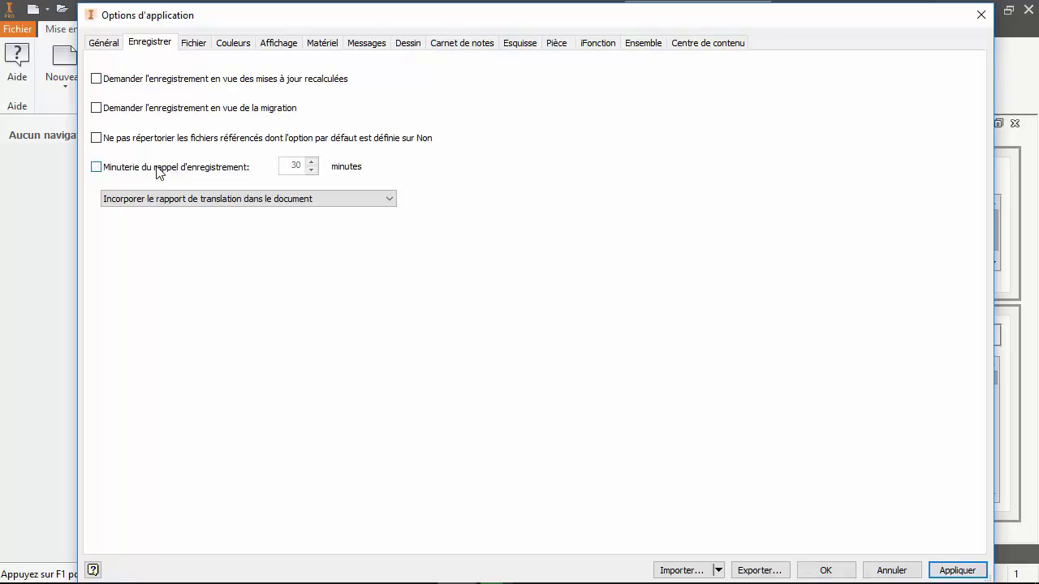
{"action": "left_click", "coordinate": [158, 171]}
{"action": "left_click", "coordinate": [311, 169]}
{"action": "left_click", "coordinate": [310, 170]}
{"action": "left_click", "coordinate": [311, 170]}
{"action": "left_click", "coordinate": [311, 170]}
{"action": "left_click", "coordinate": [310, 170]}
{"action": "left_click", "coordinate": [311, 169]}
{"action": "left_click", "coordinate": [311, 169]}
{"action": "left_click", "coordinate": [311, 169]}
{"action": "left_click", "coordinate": [311, 169]}
{"action": "left_click", "coordinate": [311, 170]}
{"action": "type", "text": "15"}
{"action": "left_click", "coordinate": [262, 170]}
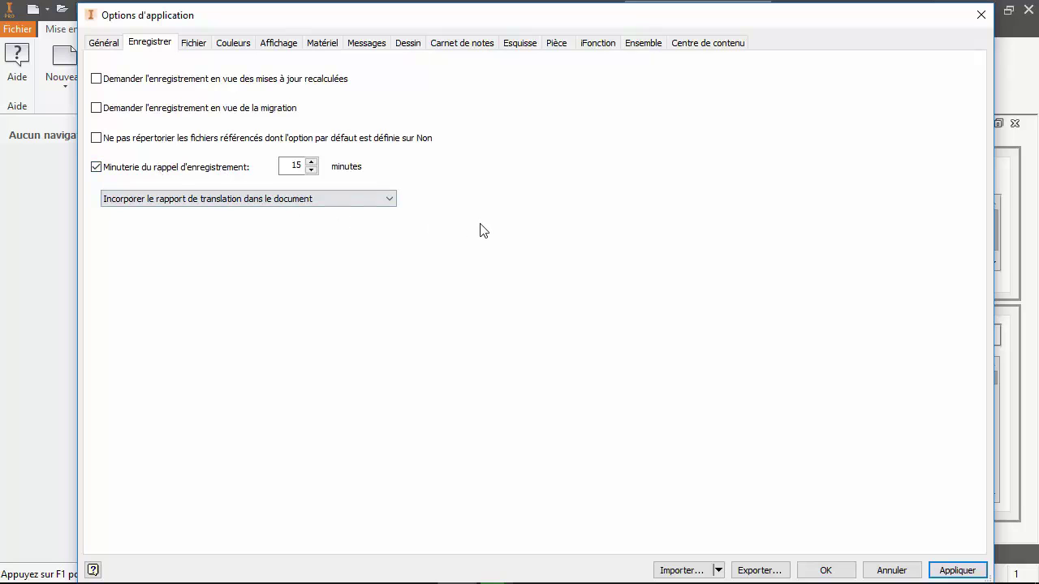
Check the translation report choices in the save settings and display the Fichier settings
{"action": "left_click", "coordinate": [390, 201]}
{"action": "left_click", "coordinate": [390, 201]}
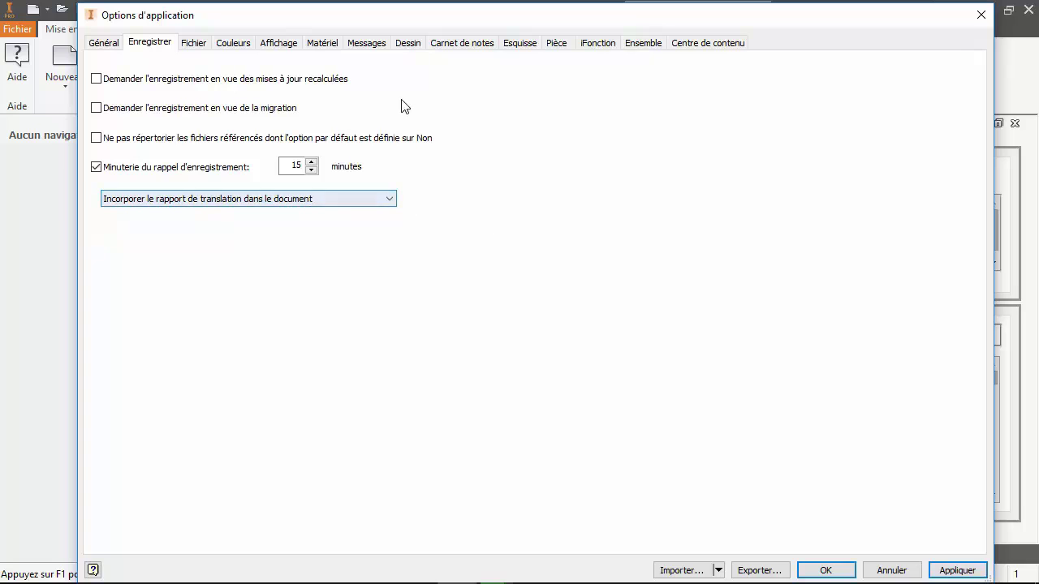
{"action": "left_click", "coordinate": [198, 45]}
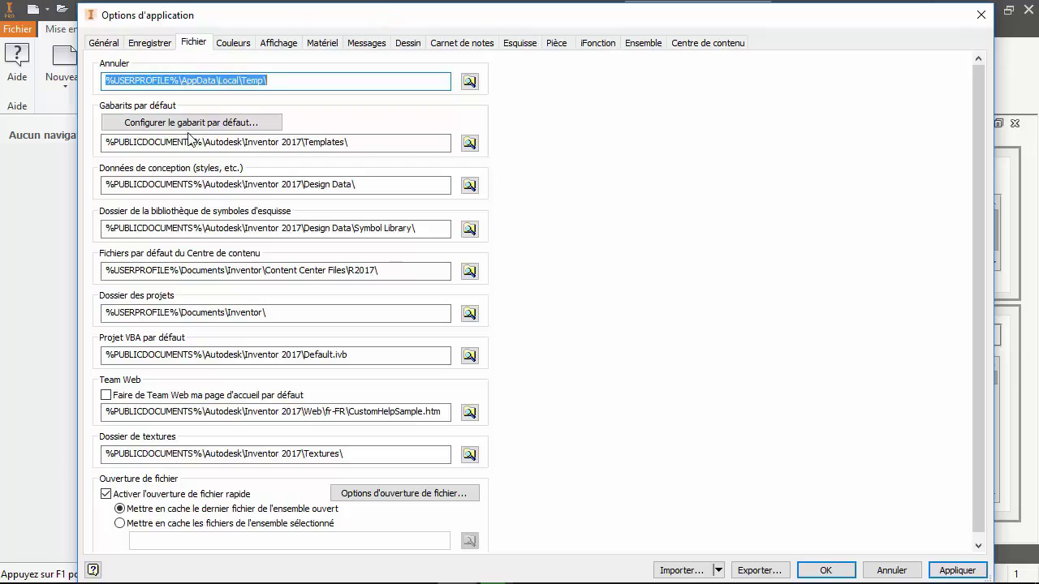
Examine the temporary folder path set for Annuler in the Fichier settings
{"action": "left_click", "coordinate": [288, 81]}
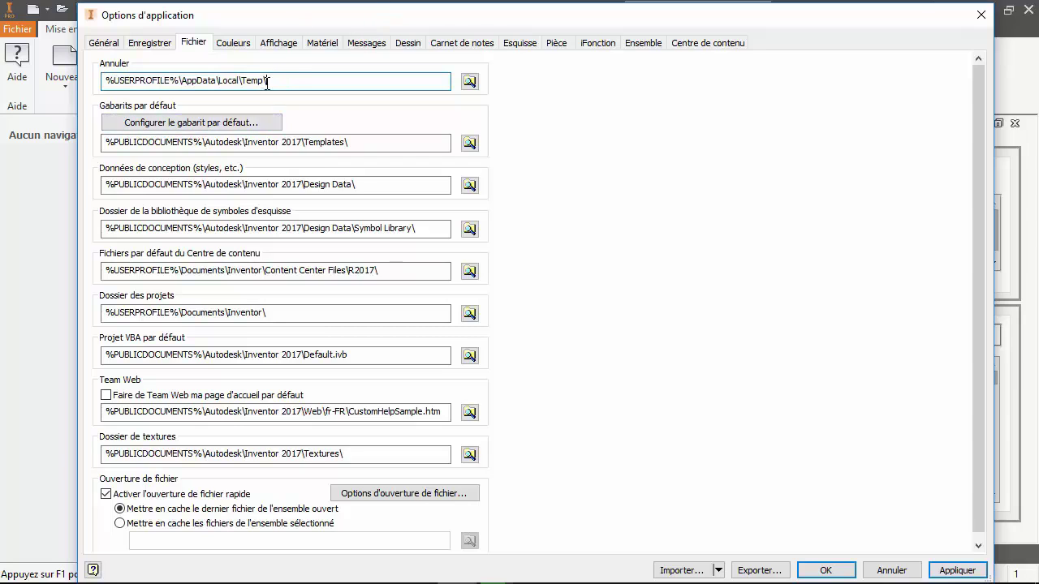
{"action": "left_click_drag", "start_coordinate": [267, 82], "coordinate": [104, 85]}
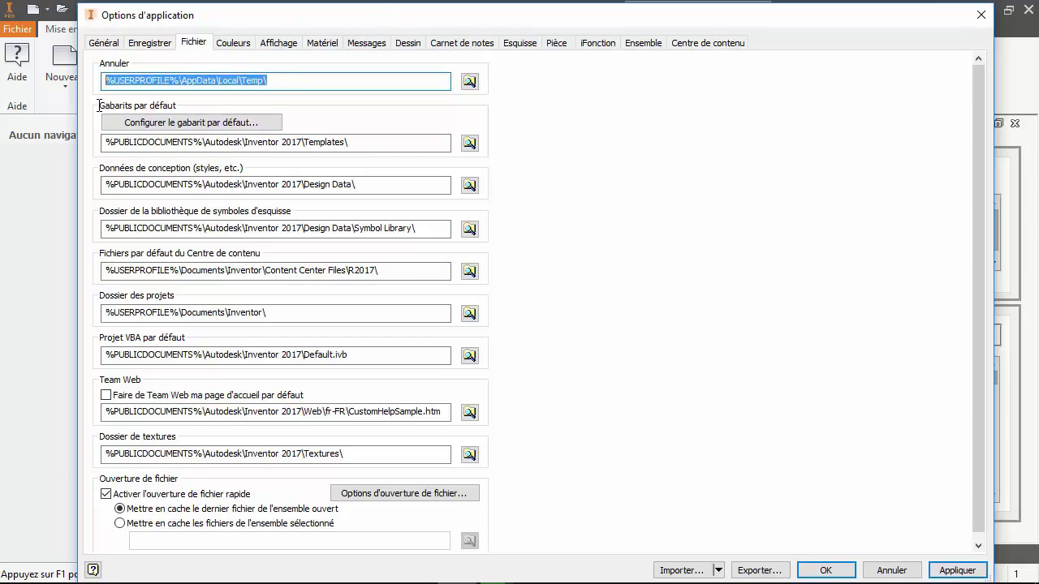
{"action": "left_click", "coordinate": [298, 84]}
{"action": "left_click_drag", "start_coordinate": [297, 82], "coordinate": [94, 101]}
{"action": "left_click", "coordinate": [372, 85]}
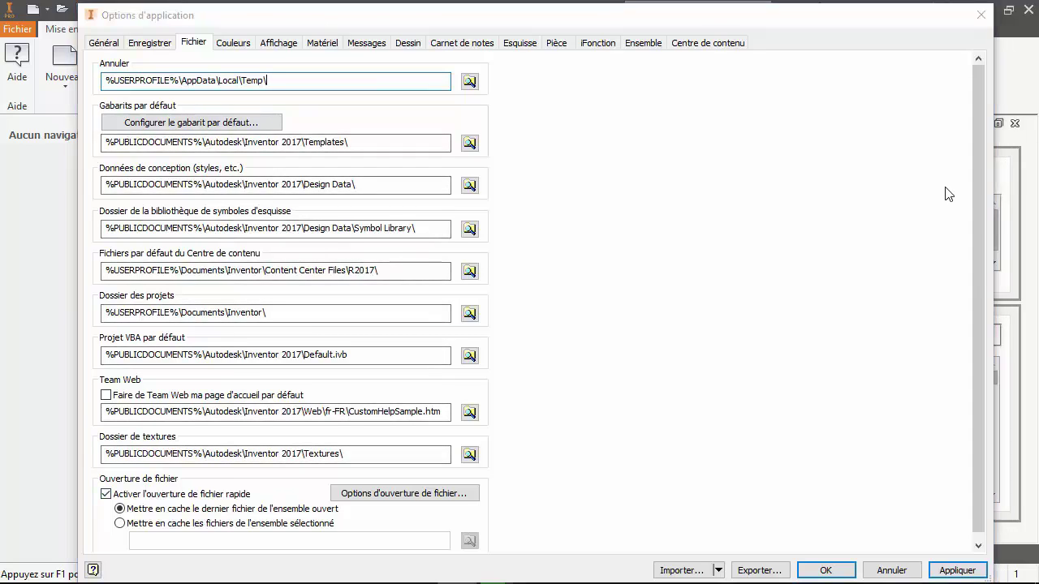
{"action": "scroll", "coordinate": [969, 178], "scroll_direction": "down", "scroll_amount": 1}
{"action": "scroll", "coordinate": [953, 195], "scroll_direction": "up", "scroll_amount": 1}
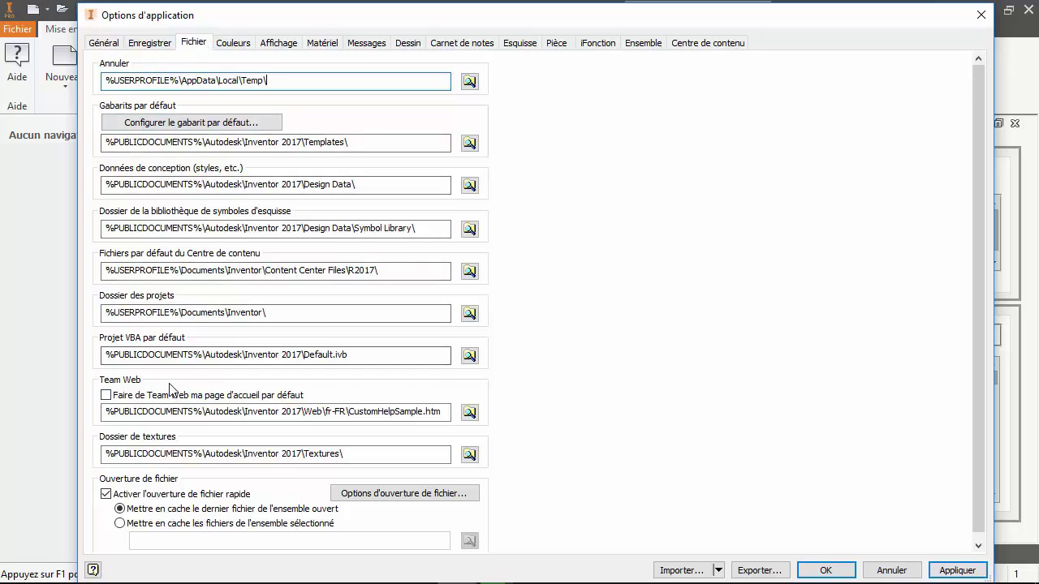
Review the paths for default templates, design data, sketch symbol library, Content Center files, projects and the default VBA project
{"action": "left_click", "coordinate": [139, 187]}
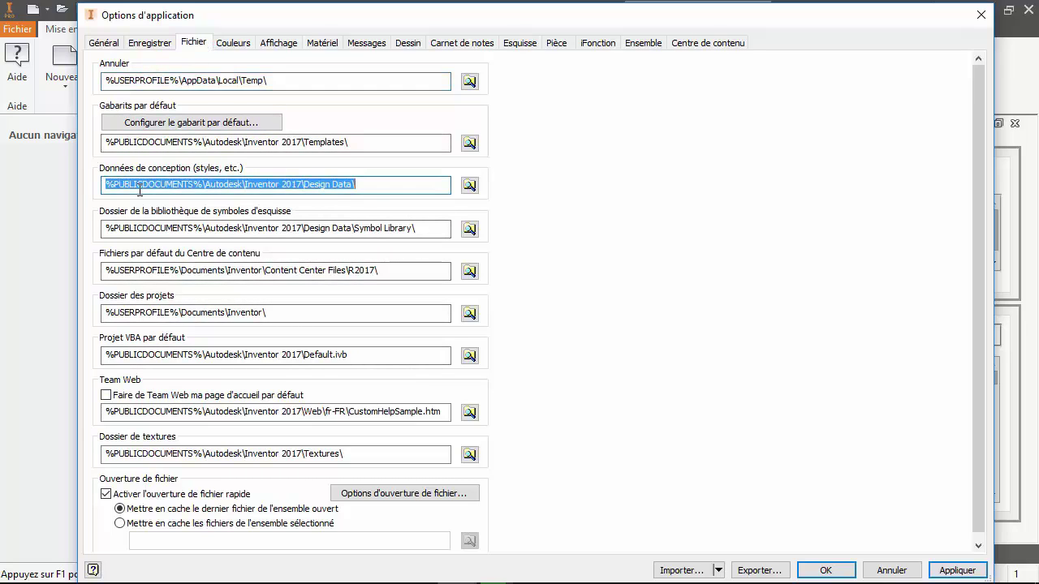
{"action": "left_click", "coordinate": [146, 146]}
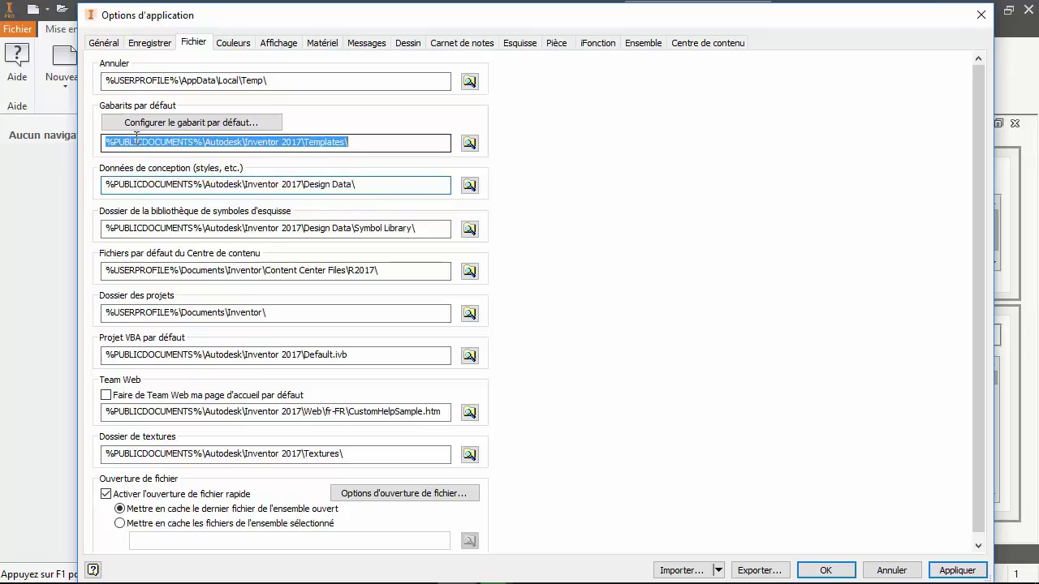
{"action": "left_click", "coordinate": [143, 228]}
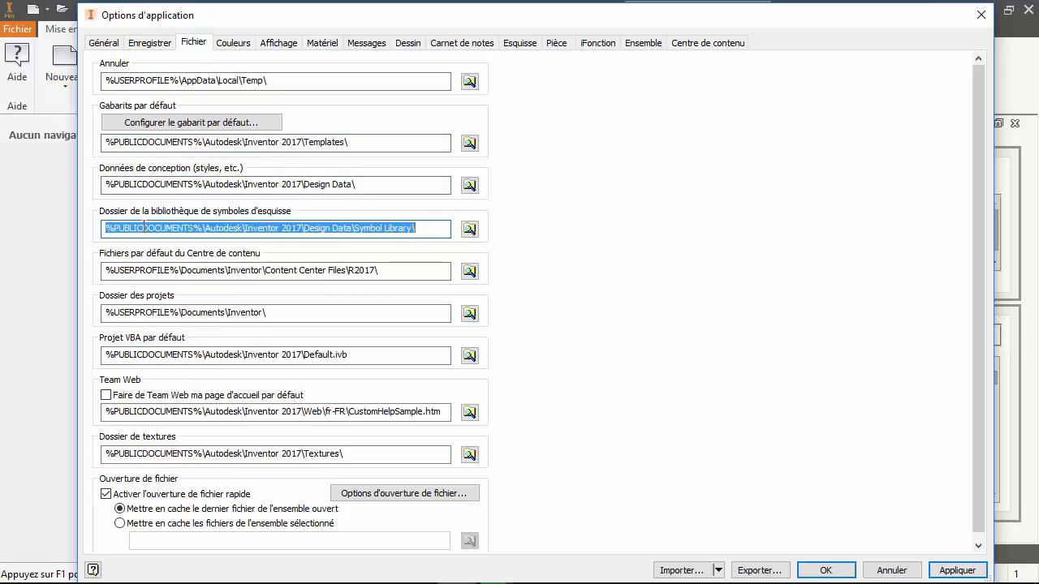
{"action": "left_click", "coordinate": [151, 273]}
{"action": "left_click", "coordinate": [151, 274]}
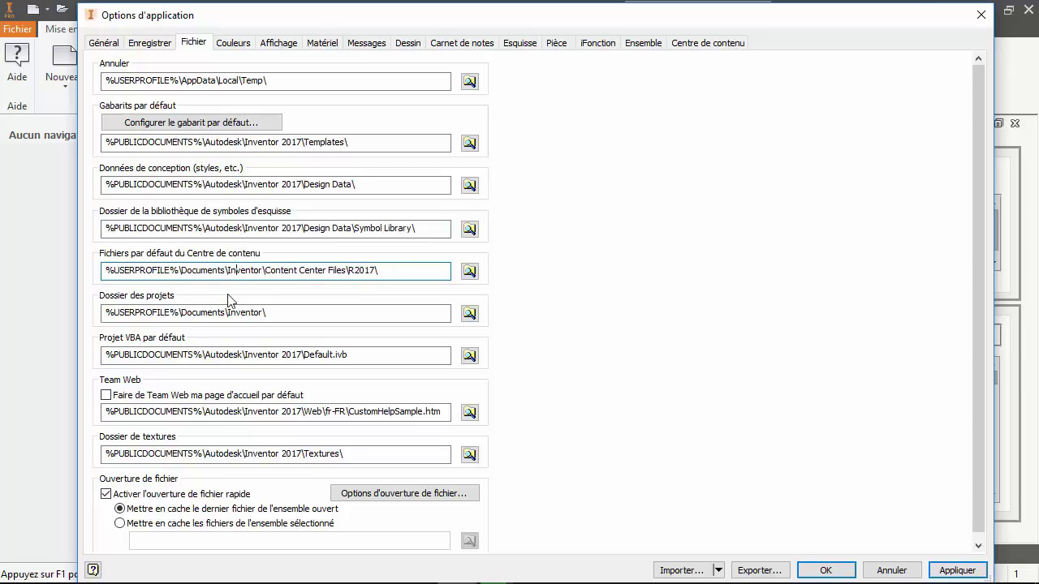
{"action": "left_click", "coordinate": [216, 312]}
{"action": "left_click", "coordinate": [209, 312]}
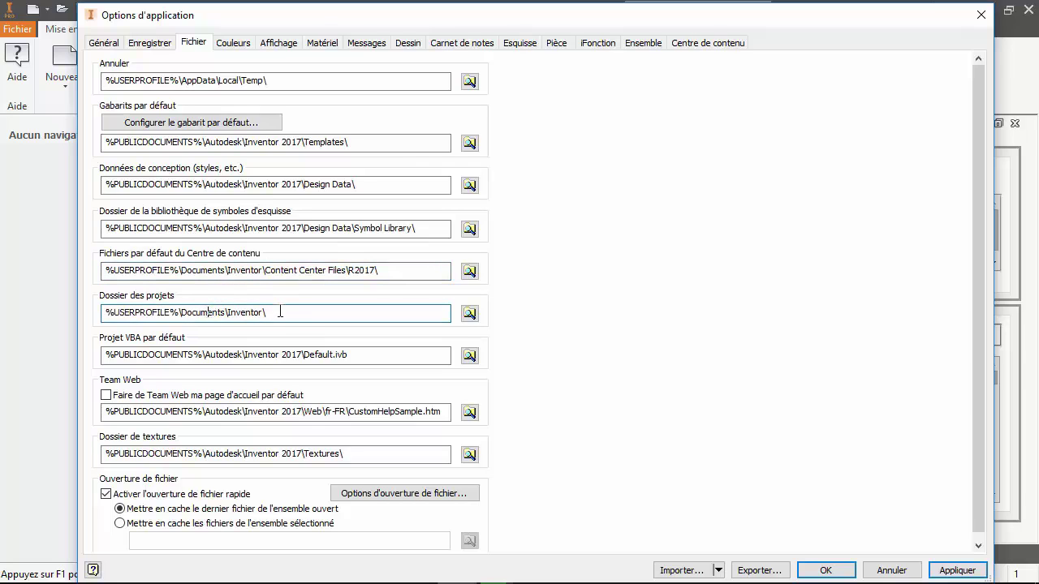
{"action": "left_click", "coordinate": [233, 355]}
{"action": "left_click", "coordinate": [232, 355]}
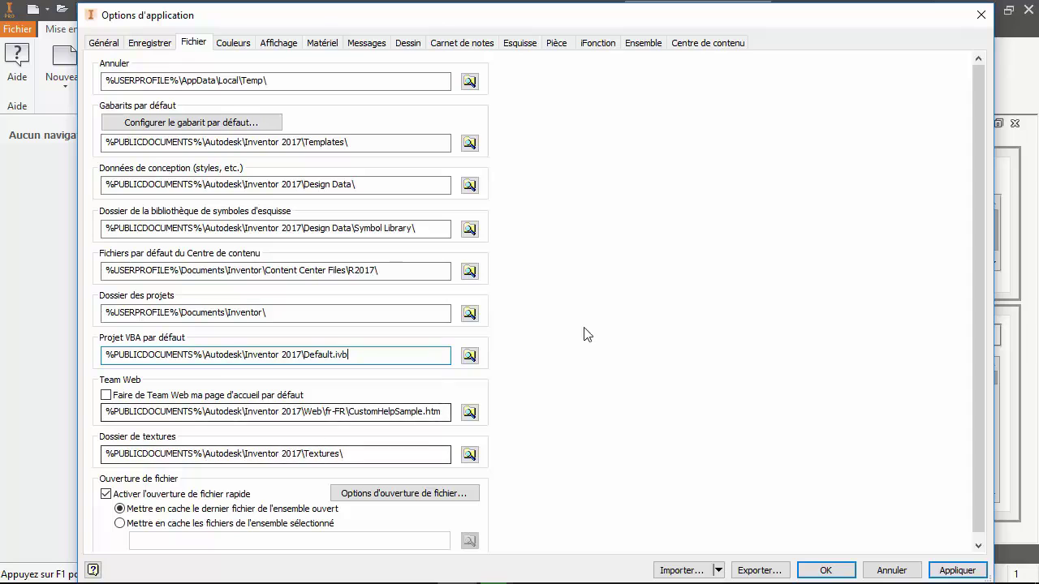
Show the Couleurs settings, preview the available colour schemes and return to Sombre
{"action": "left_click", "coordinate": [235, 45]}
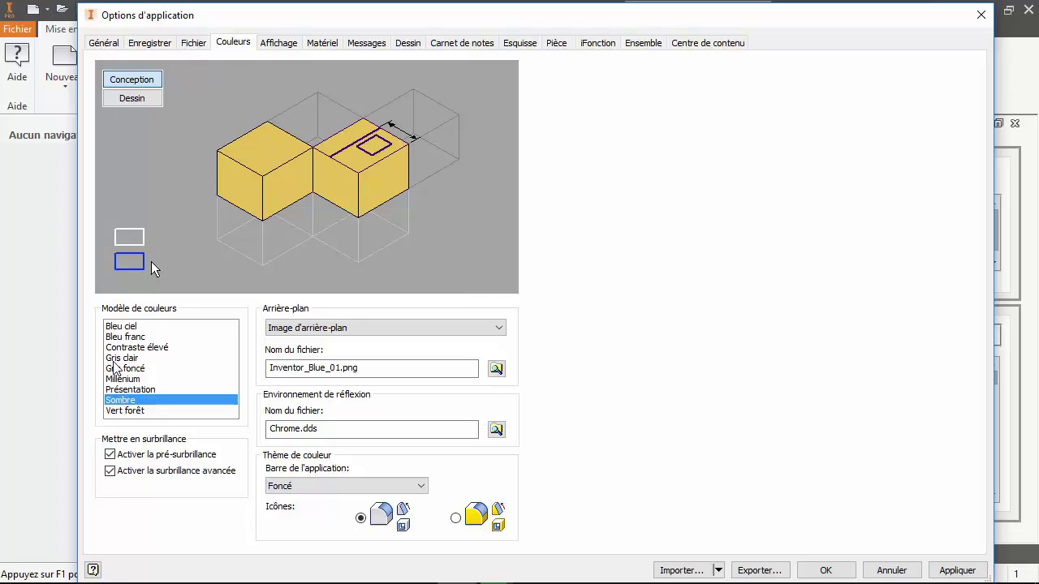
{"action": "left_click", "coordinate": [126, 337]}
{"action": "left_click", "coordinate": [130, 326]}
{"action": "left_click", "coordinate": [132, 347]}
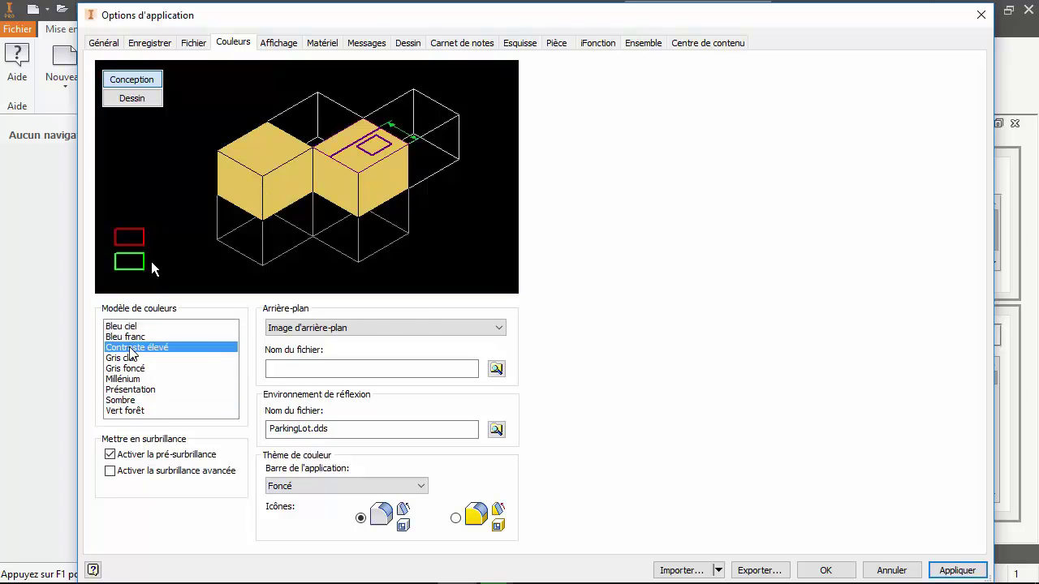
{"action": "left_click", "coordinate": [129, 358]}
{"action": "left_click", "coordinate": [129, 369]}
{"action": "left_click", "coordinate": [130, 379]}
{"action": "left_click", "coordinate": [130, 389]}
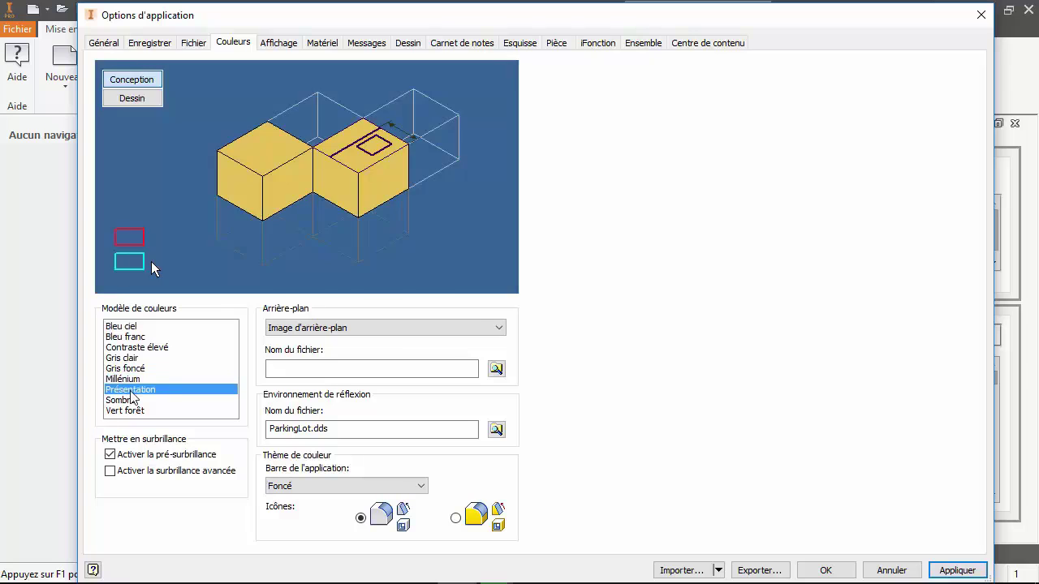
{"action": "left_click", "coordinate": [130, 400]}
{"action": "left_click", "coordinate": [129, 410]}
{"action": "left_click", "coordinate": [131, 399]}
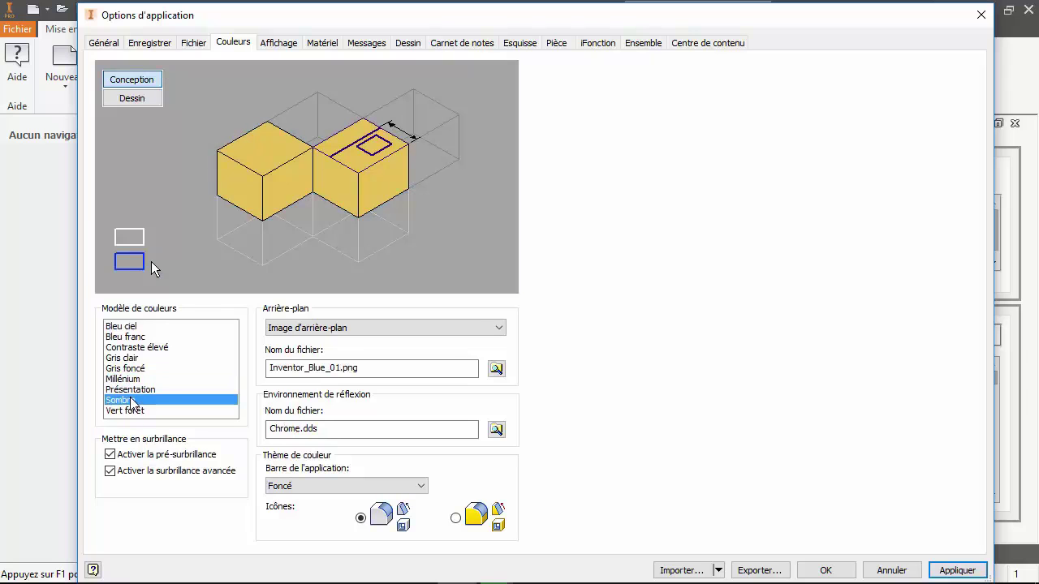
Preview the 1 couleur and Dégradé backgrounds, and return the background type to Image d'arrière-plan
{"action": "left_click", "coordinate": [276, 328]}
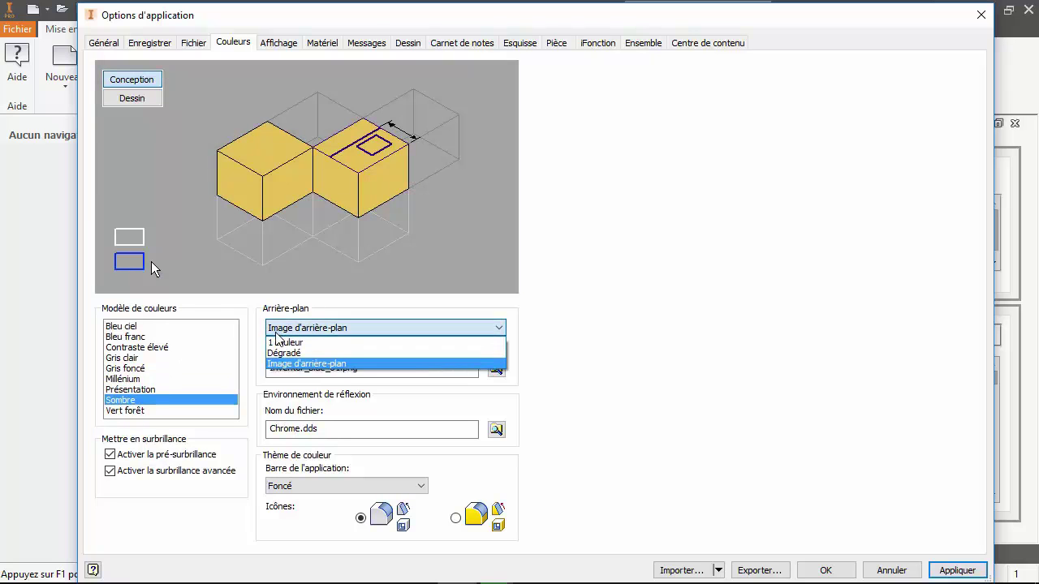
{"action": "left_click", "coordinate": [281, 343]}
{"action": "left_click", "coordinate": [280, 328]}
{"action": "left_click", "coordinate": [282, 353]}
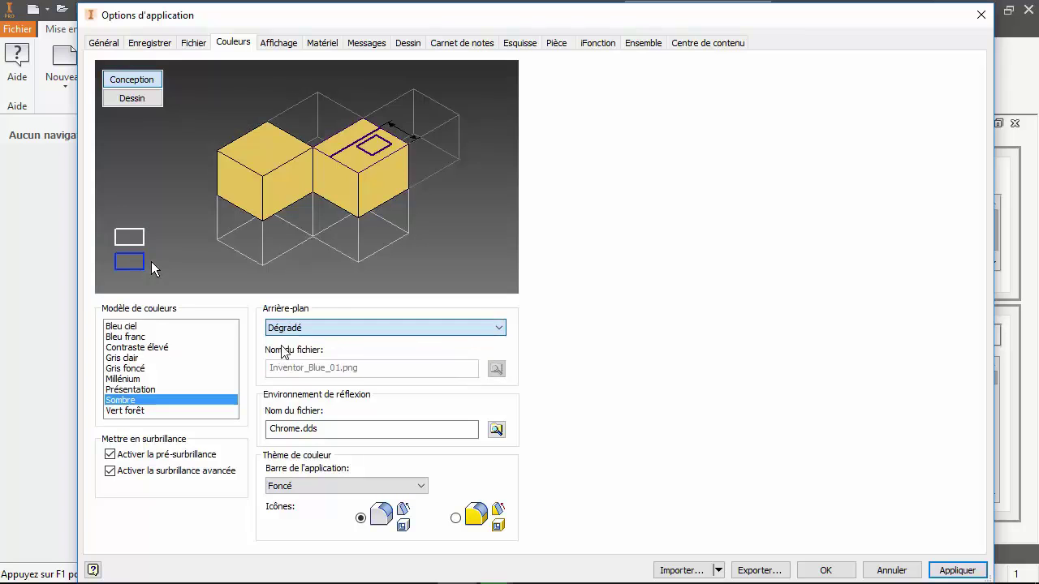
{"action": "left_click", "coordinate": [284, 327]}
{"action": "left_click", "coordinate": [297, 364]}
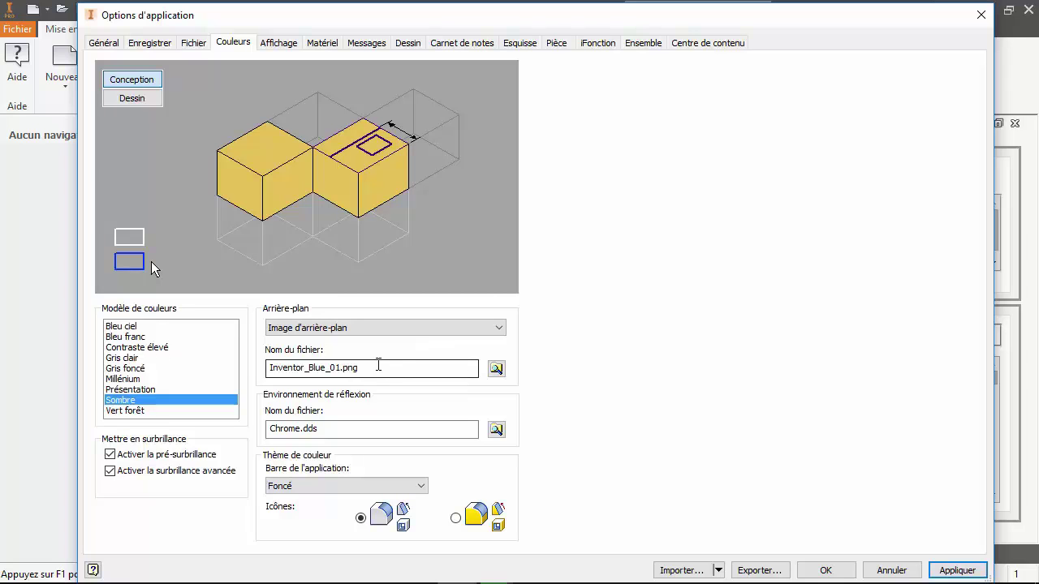
Browse the images in the Backgrounds folder and choose Sky3 as the background image
{"action": "left_click", "coordinate": [491, 371]}
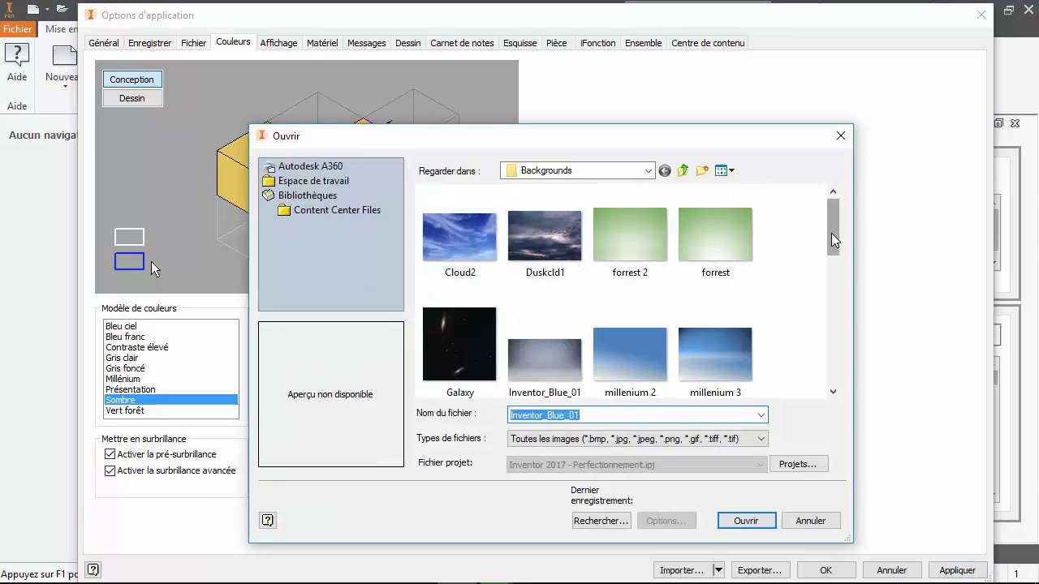
{"action": "left_click_drag", "start_coordinate": [832, 240], "coordinate": [856, 304]}
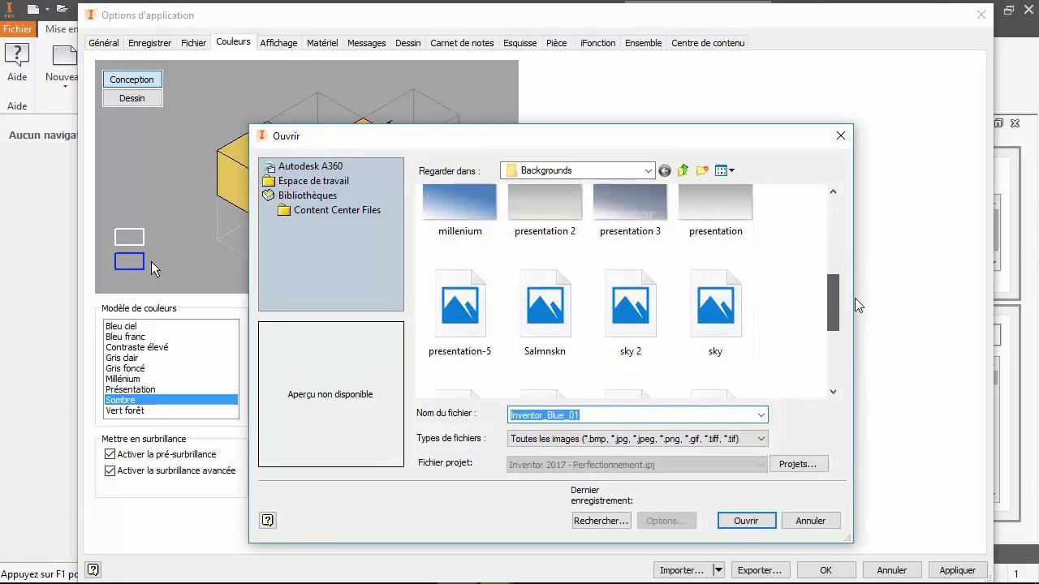
{"action": "scroll", "coordinate": [831, 331], "scroll_direction": "down", "scroll_amount": 3}
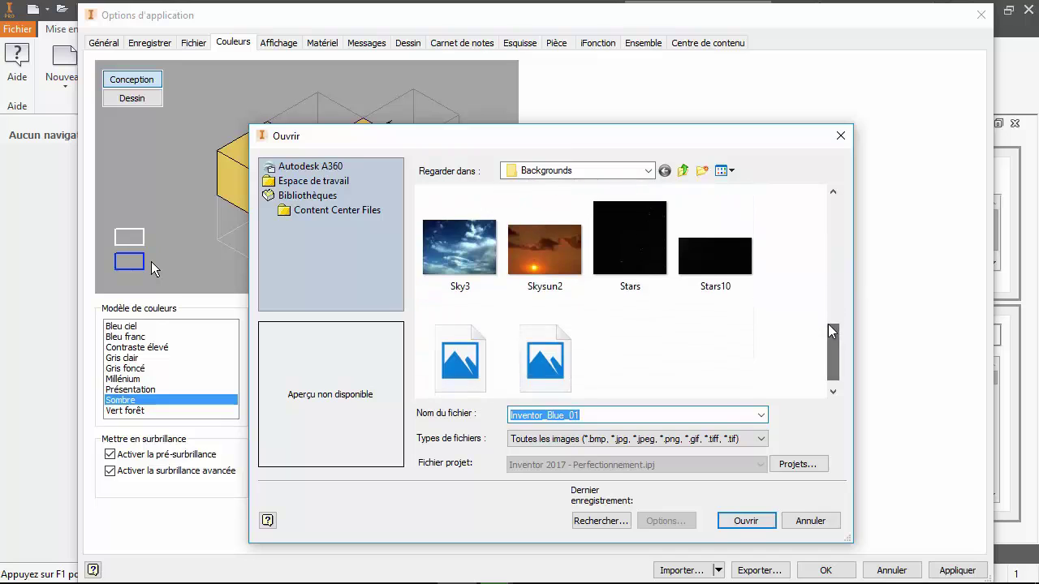
{"action": "scroll", "coordinate": [833, 344], "scroll_direction": "down", "scroll_amount": 1}
{"action": "scroll", "coordinate": [834, 359], "scroll_direction": "up", "scroll_amount": 5}
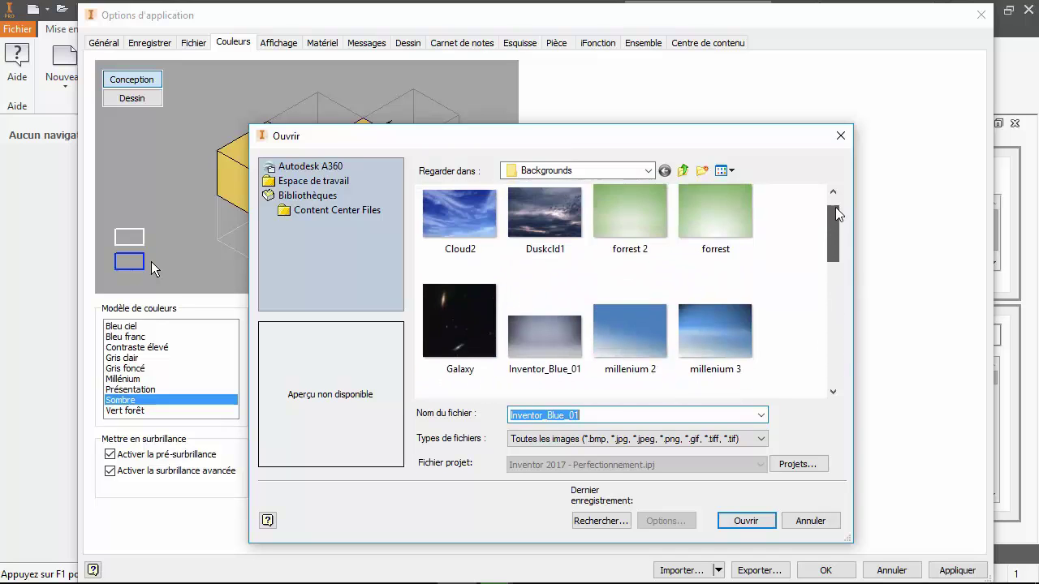
{"action": "left_click", "coordinate": [649, 171]}
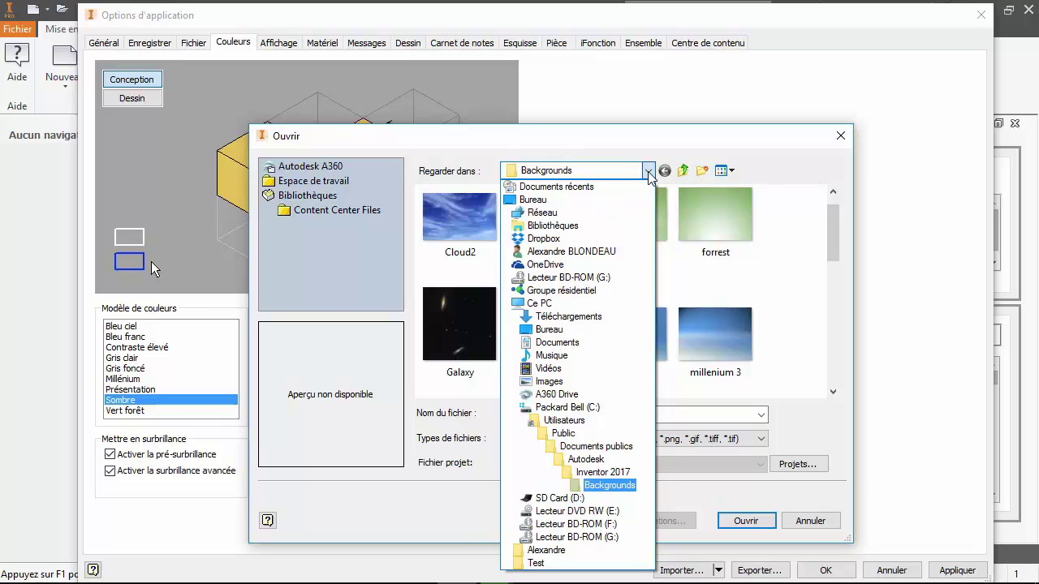
{"action": "left_click", "coordinate": [753, 256]}
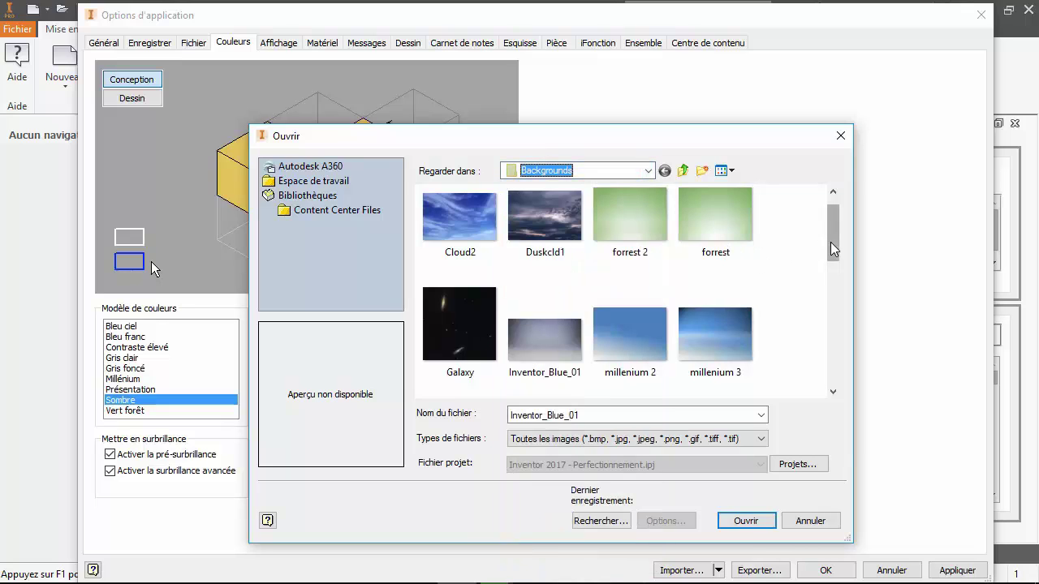
{"action": "left_click_drag", "start_coordinate": [833, 247], "coordinate": [841, 376]}
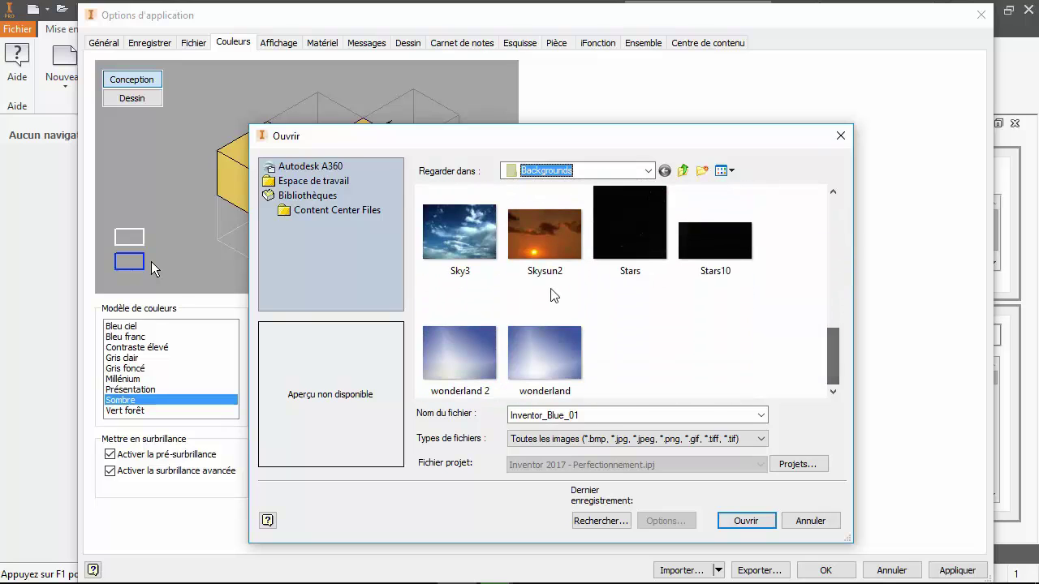
{"action": "left_click", "coordinate": [486, 258]}
{"action": "left_click", "coordinate": [742, 521]}
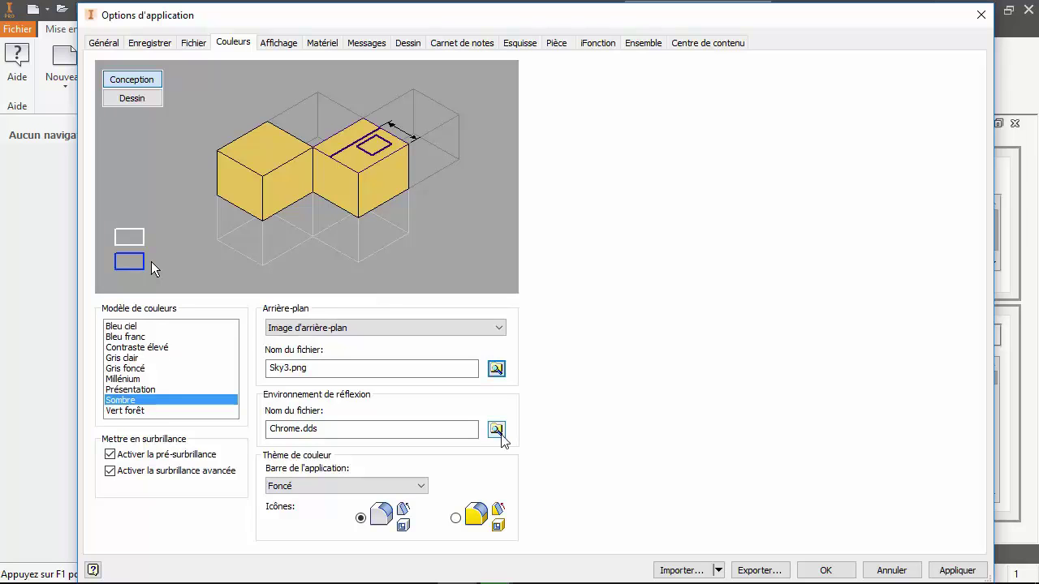
Check the texture files offered for the reflection environment and the theme choices for the application bar
{"action": "left_click", "coordinate": [459, 428]}
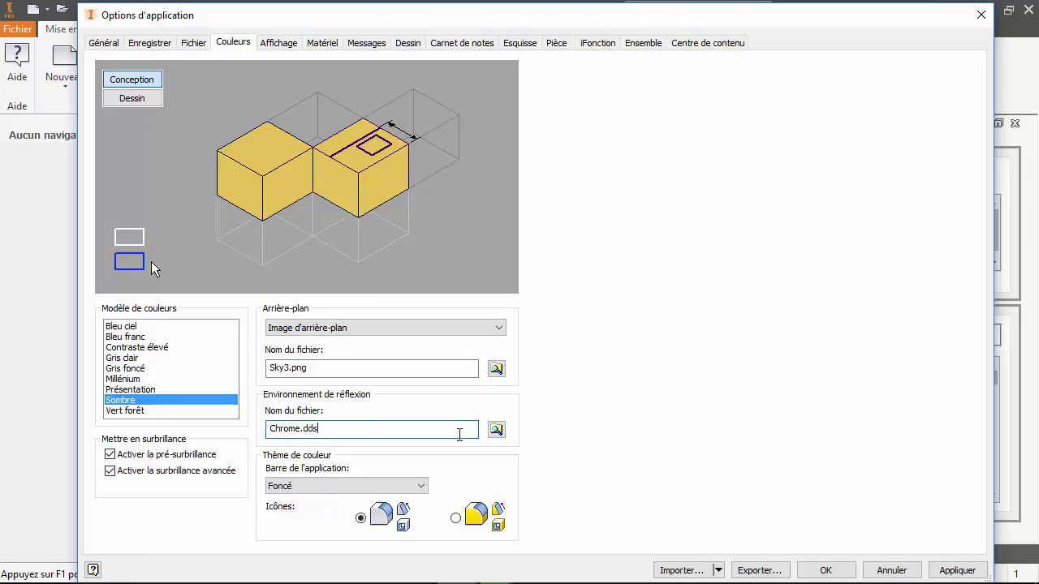
{"action": "left_click", "coordinate": [496, 430]}
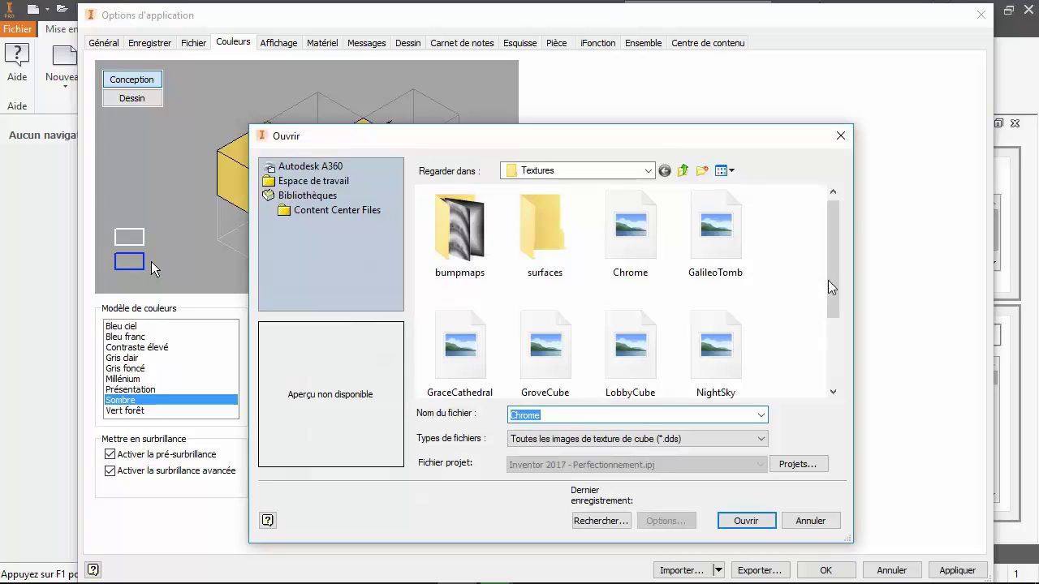
{"action": "left_click", "coordinate": [840, 136]}
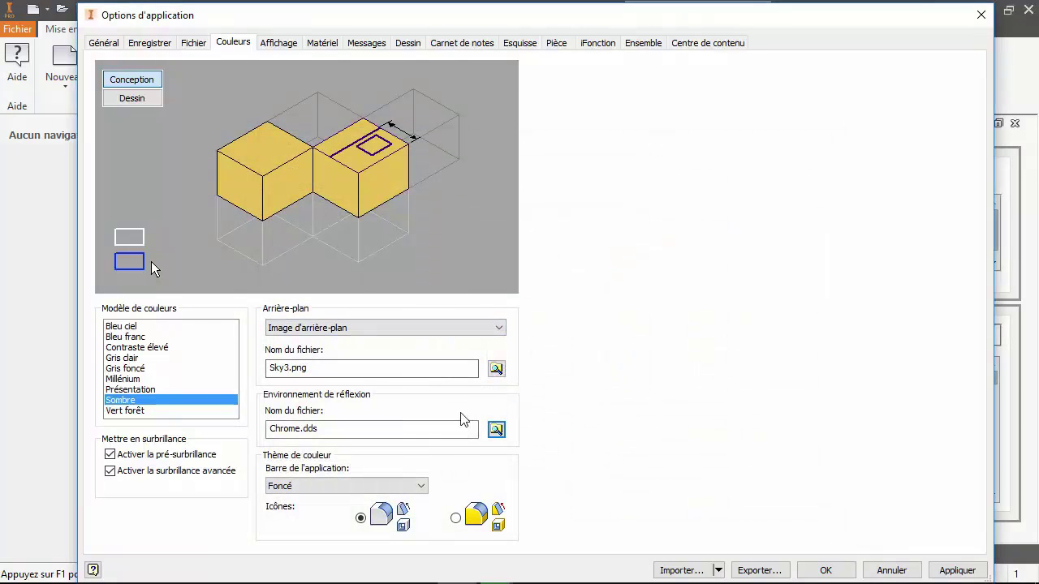
{"action": "left_click", "coordinate": [354, 486]}
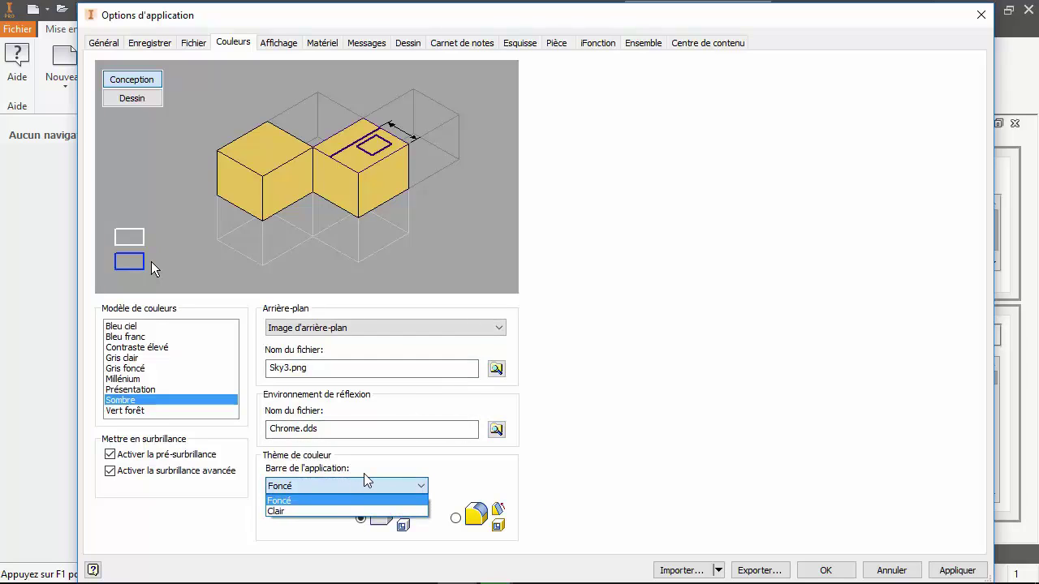
{"action": "left_click", "coordinate": [636, 429]}
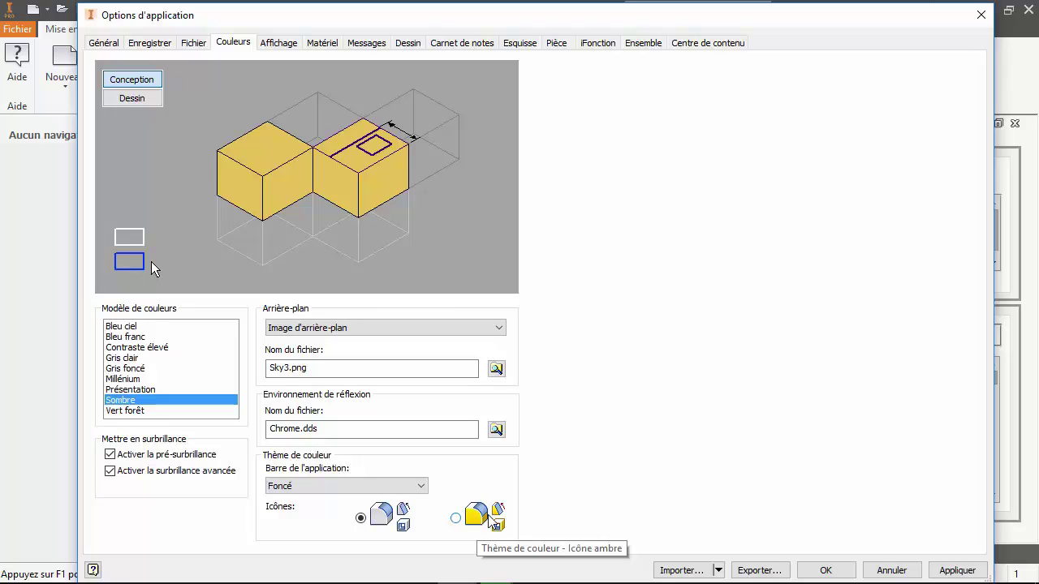
In the Affichage settings, make the appearance use the application settings and inspect the display appearance parameters
{"action": "left_click", "coordinate": [273, 45]}
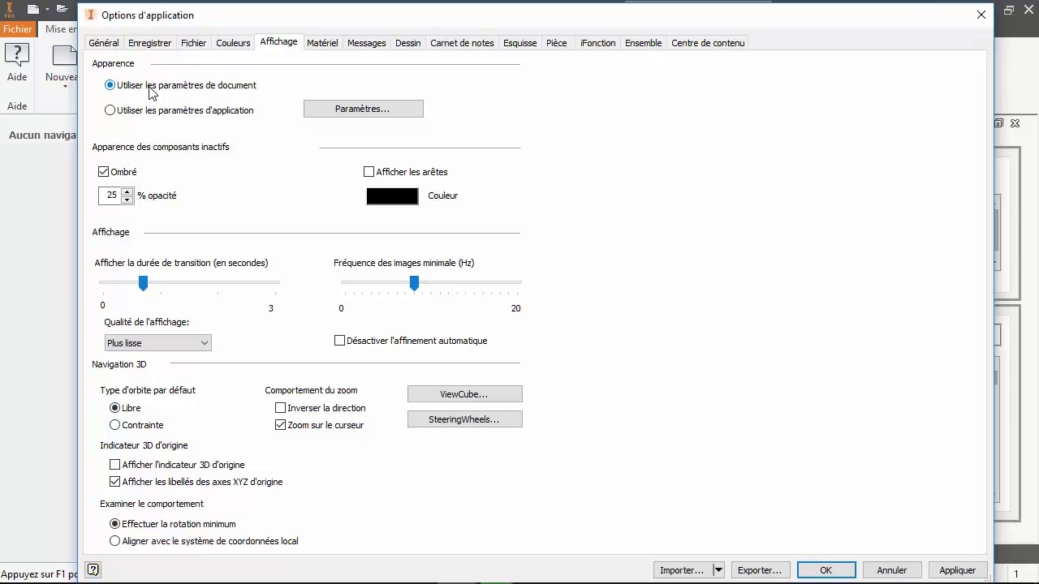
{"action": "left_click", "coordinate": [176, 111]}
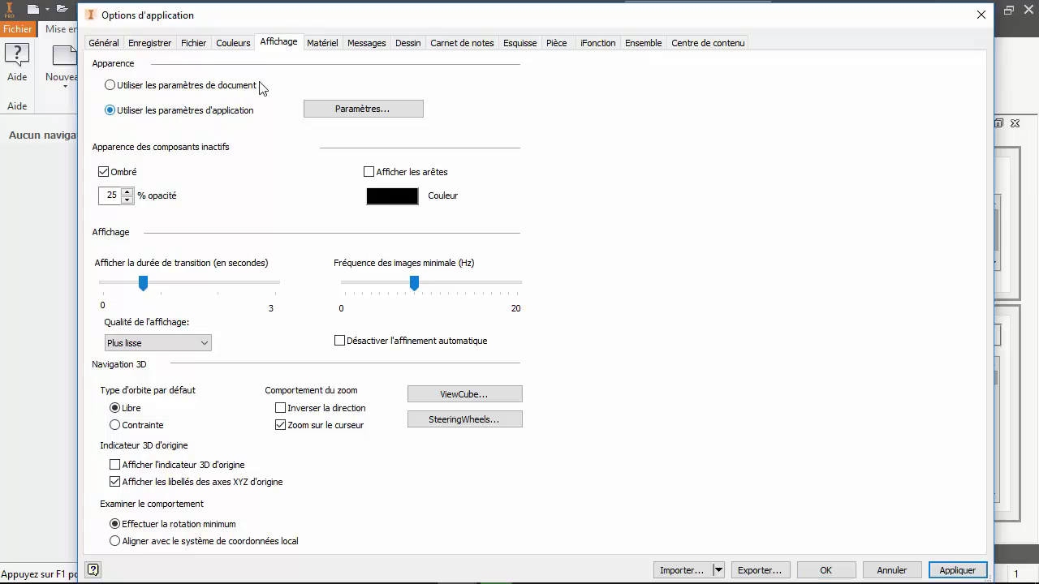
{"action": "left_click", "coordinate": [331, 109]}
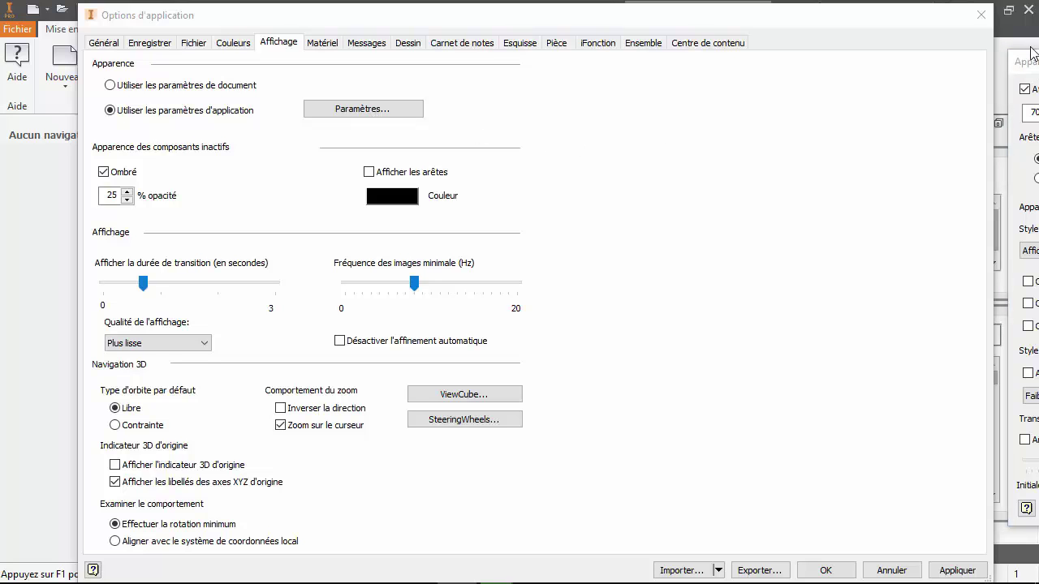
{"action": "left_click_drag", "start_coordinate": [1032, 61], "coordinate": [286, 55]}
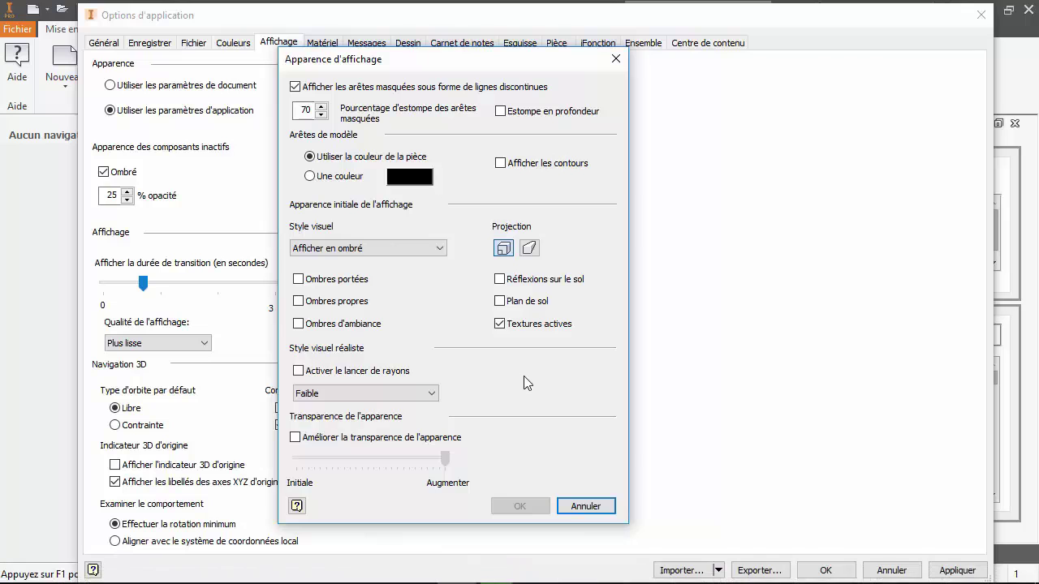
{"action": "left_click", "coordinate": [572, 504]}
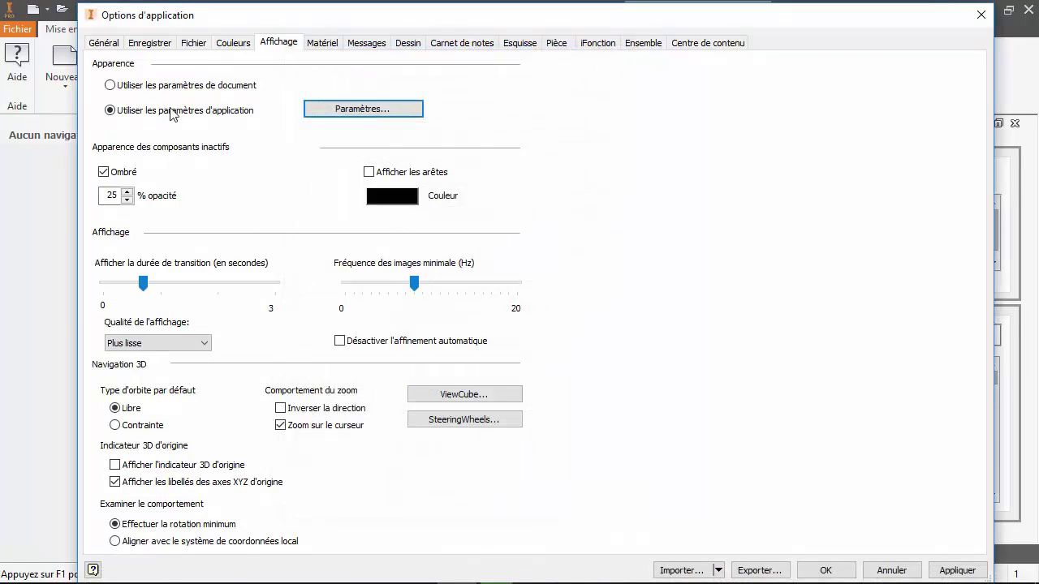
Set the appearance in the Affichage settings to use the document settings and inspect the ViewCube options
{"action": "left_click", "coordinate": [173, 92]}
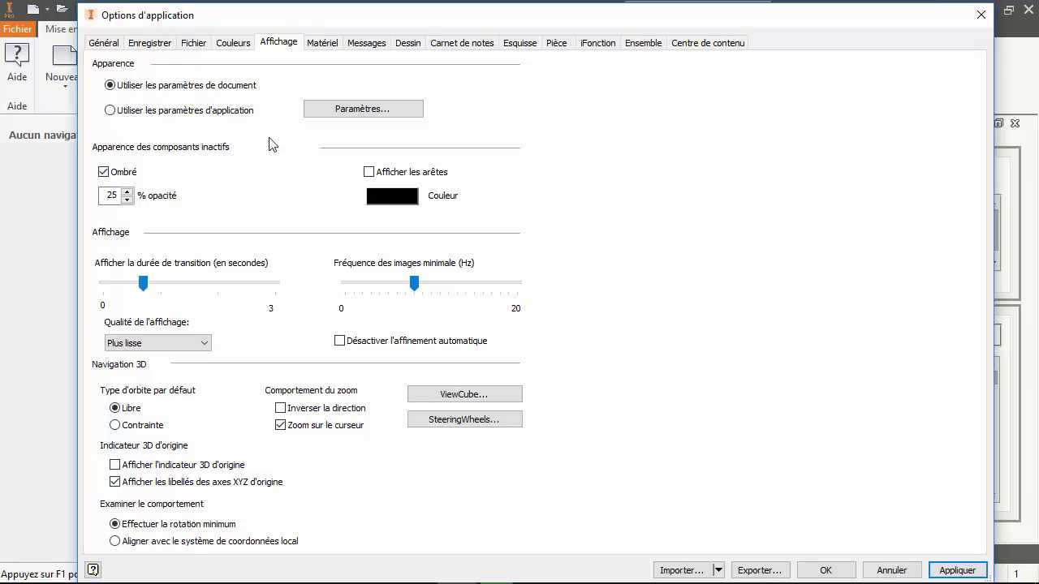
{"action": "left_click", "coordinate": [449, 399]}
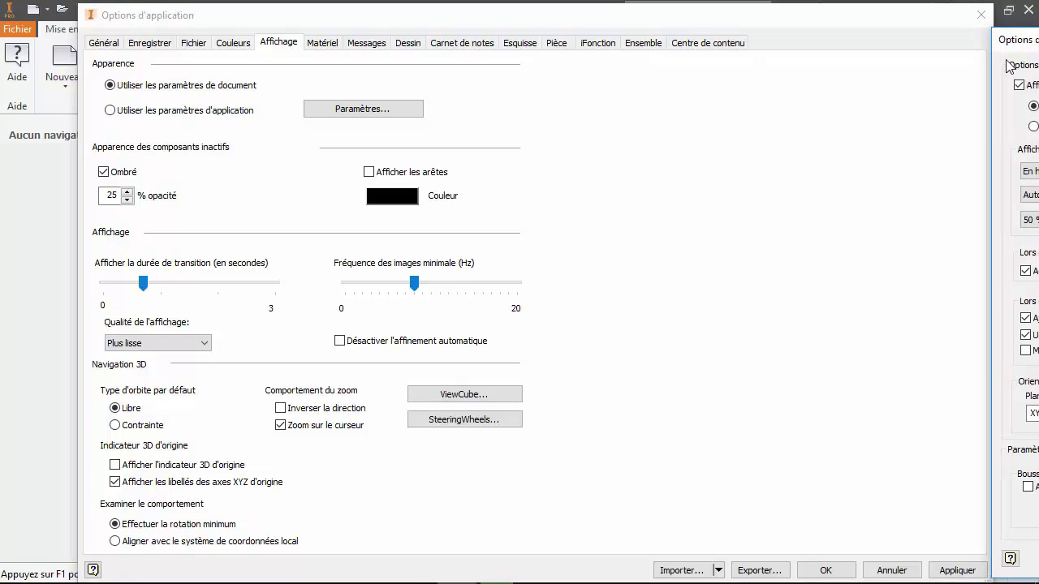
{"action": "left_click_drag", "start_coordinate": [1030, 43], "coordinate": [277, 62]}
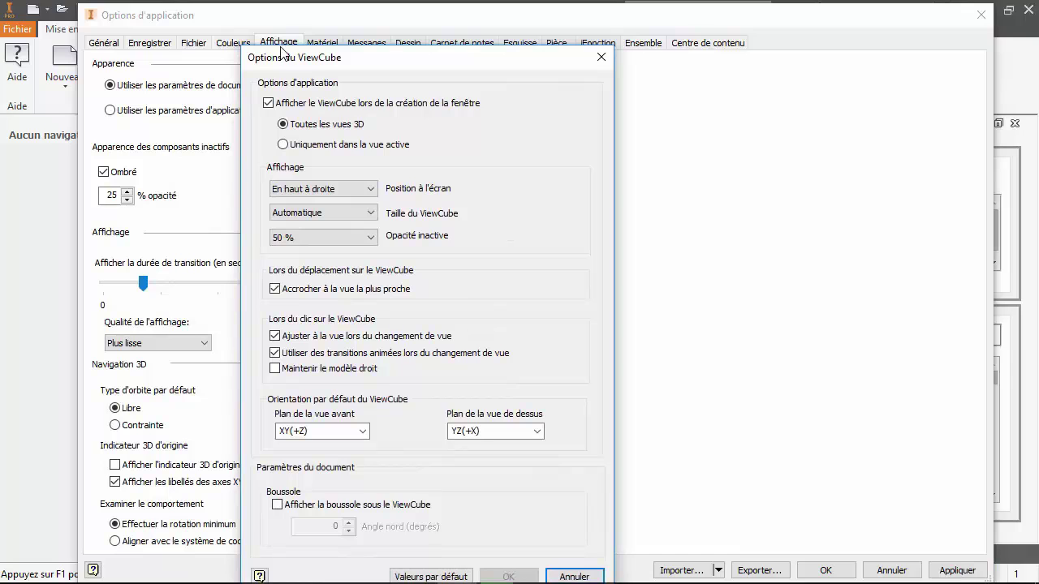
{"action": "left_click_drag", "start_coordinate": [343, 58], "coordinate": [388, 29]}
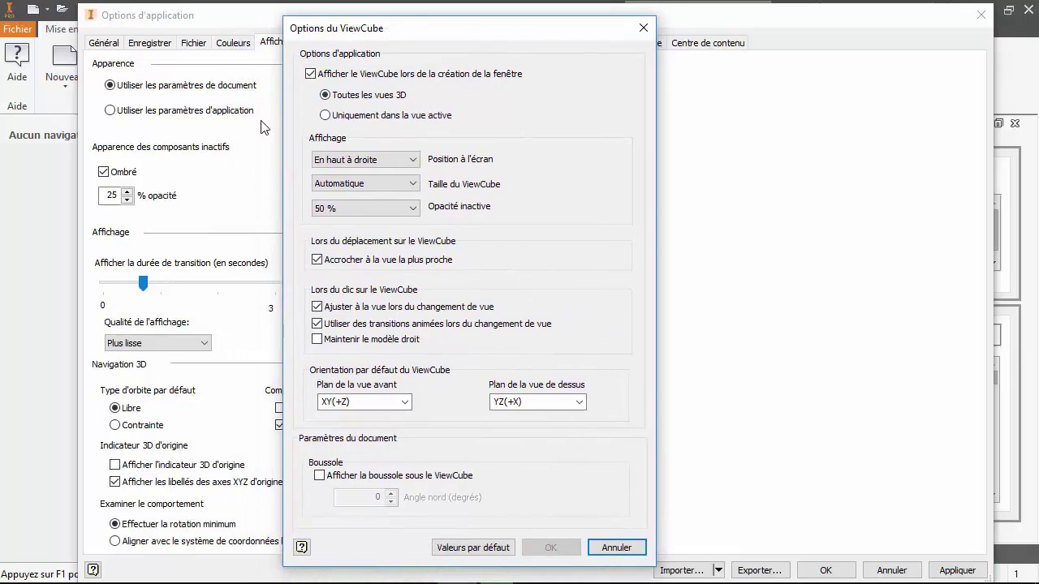
{"action": "left_click", "coordinate": [642, 28]}
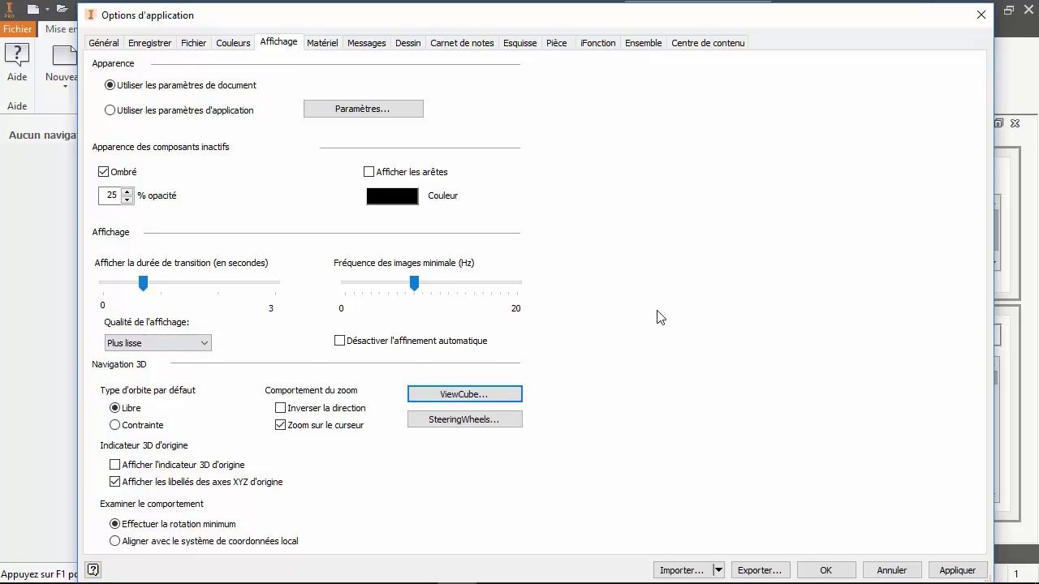
In the Matériel settings, read the graphics diagnostics and switch Configuration graphique logicielle on and off again
{"action": "left_click", "coordinate": [322, 45]}
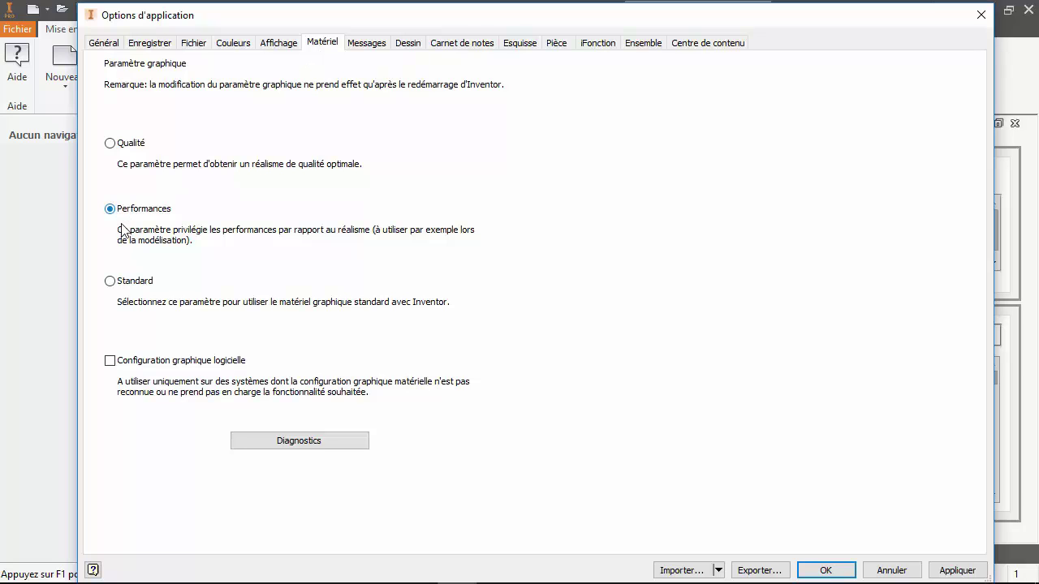
{"action": "left_click", "coordinate": [273, 442]}
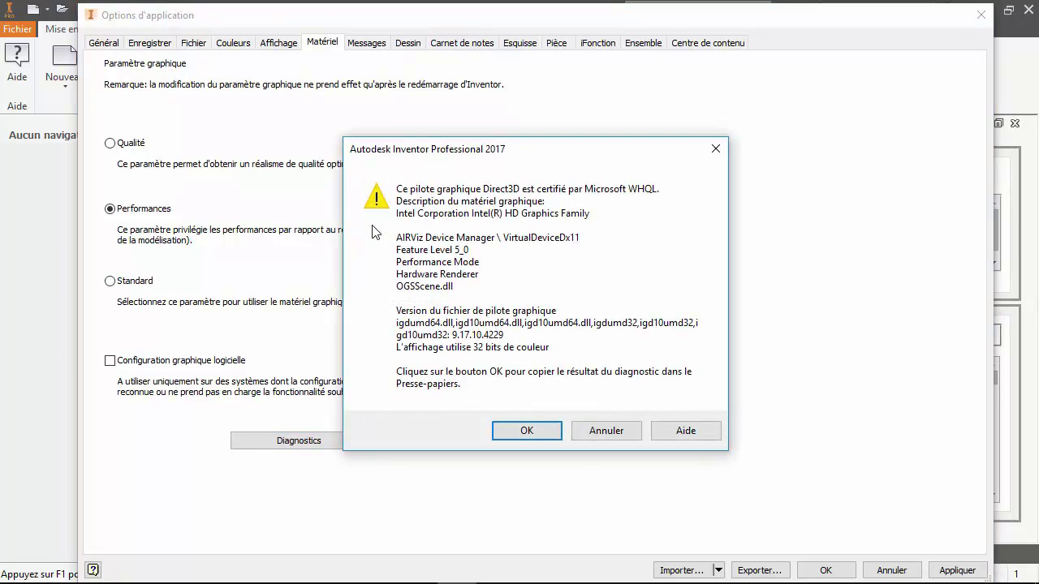
{"action": "left_click_drag", "start_coordinate": [533, 148], "coordinate": [521, 114]}
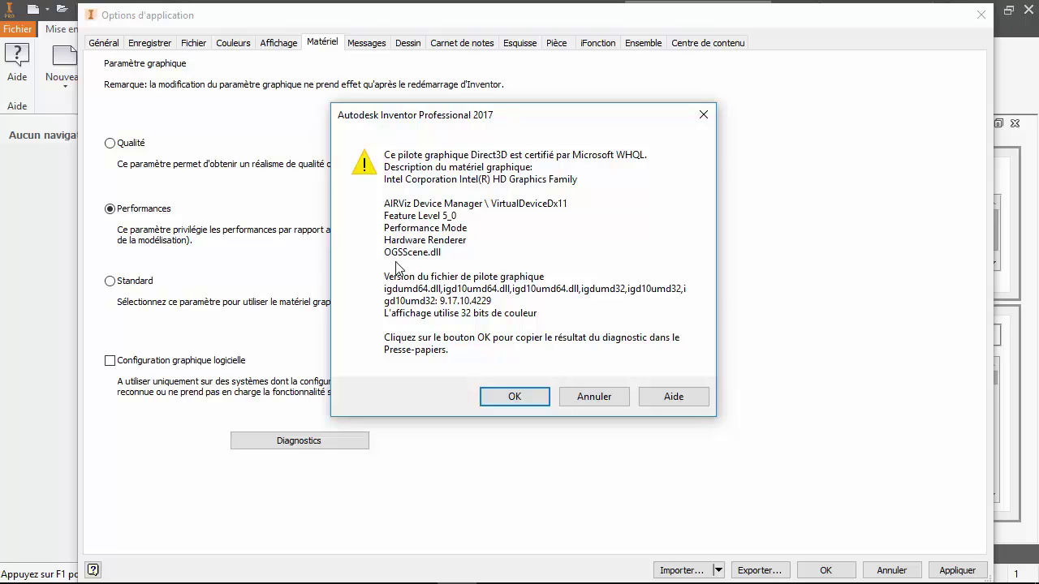
{"action": "left_click", "coordinate": [568, 399]}
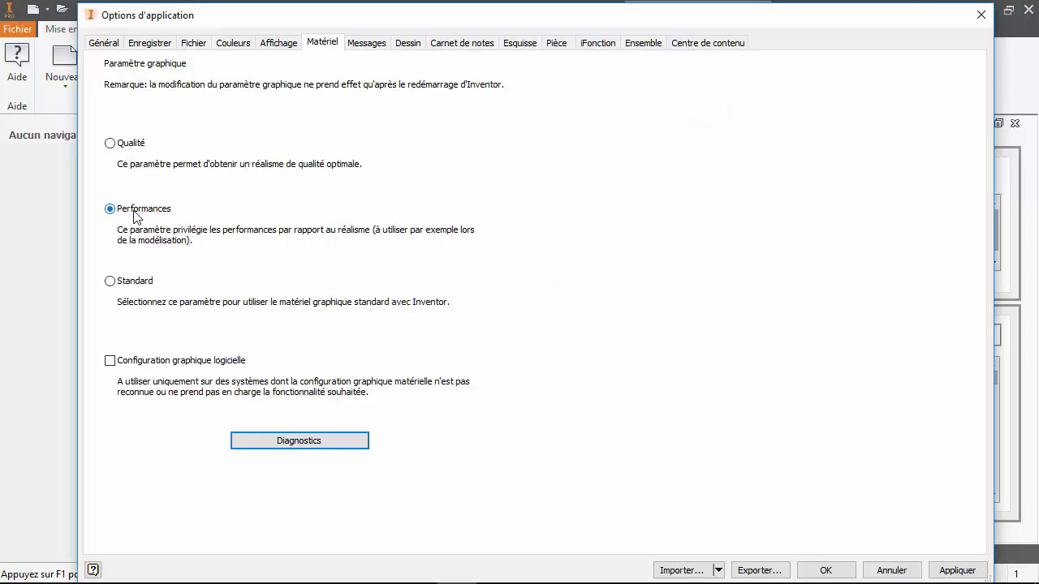
{"action": "left_click", "coordinate": [145, 362]}
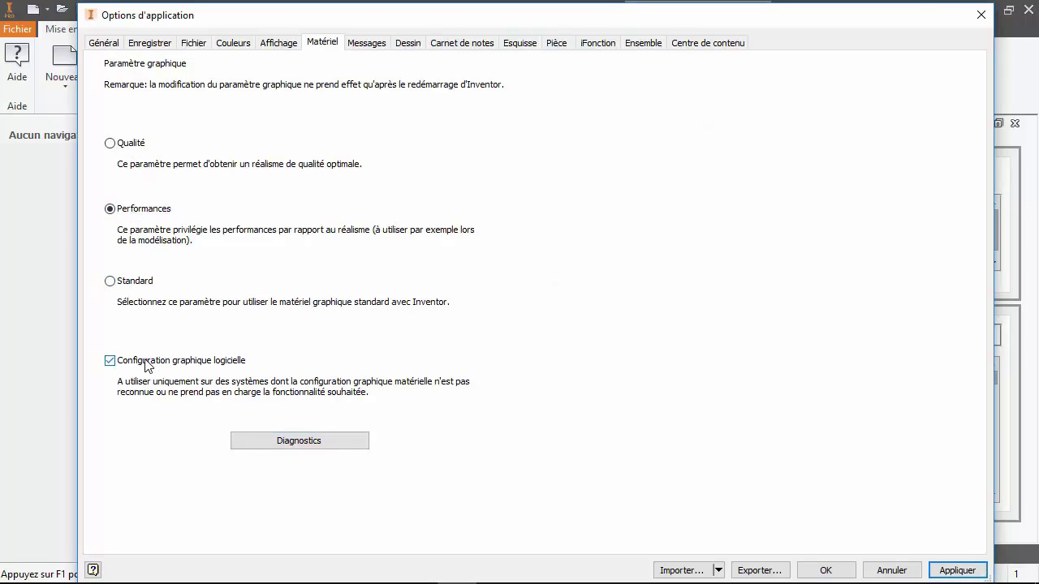
{"action": "left_click", "coordinate": [145, 364]}
Examine the message texts, their responses and their display frequency in the Messages settings
{"action": "left_click", "coordinate": [377, 47]}
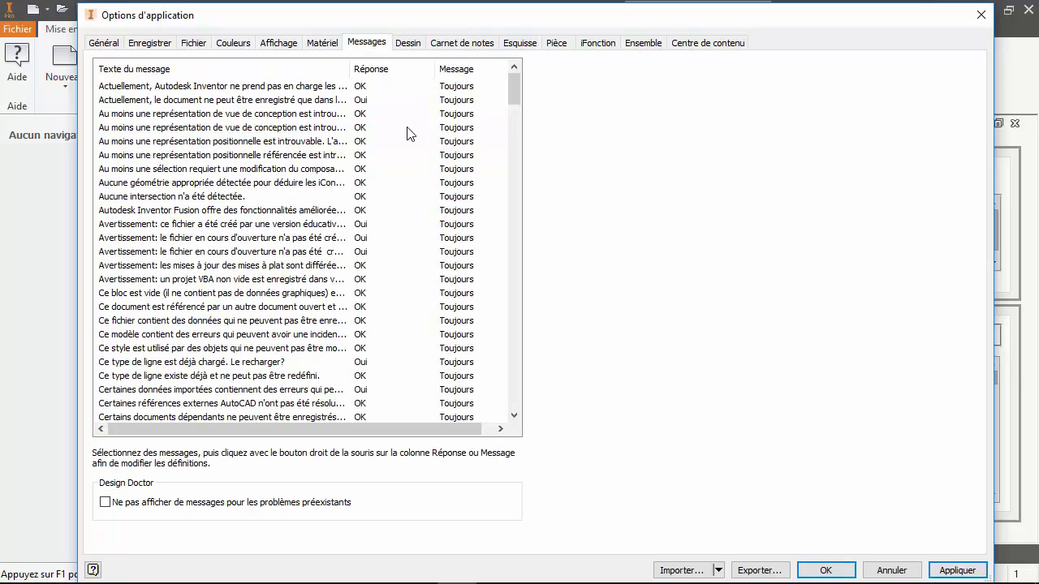
{"action": "left_click_drag", "start_coordinate": [350, 70], "coordinate": [451, 96]}
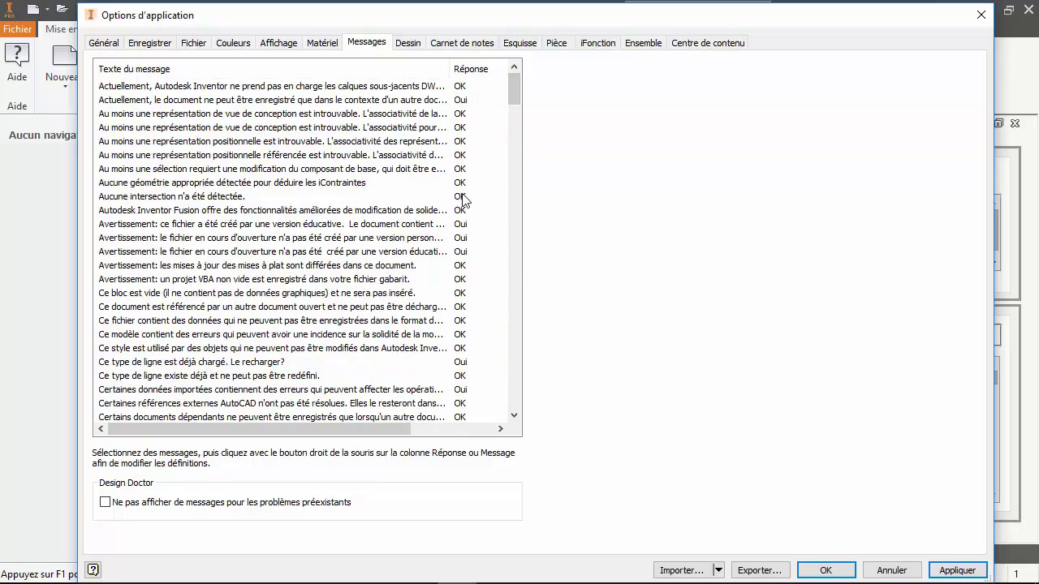
{"action": "scroll", "coordinate": [463, 199], "scroll_direction": "down", "scroll_amount": 20}
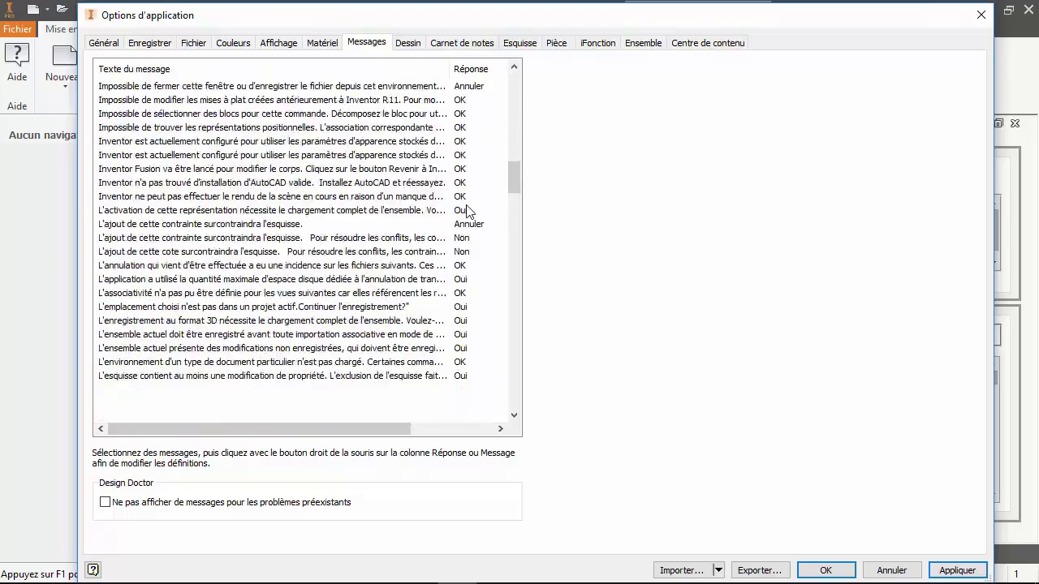
{"action": "scroll", "coordinate": [468, 211], "scroll_direction": "down", "scroll_amount": 20}
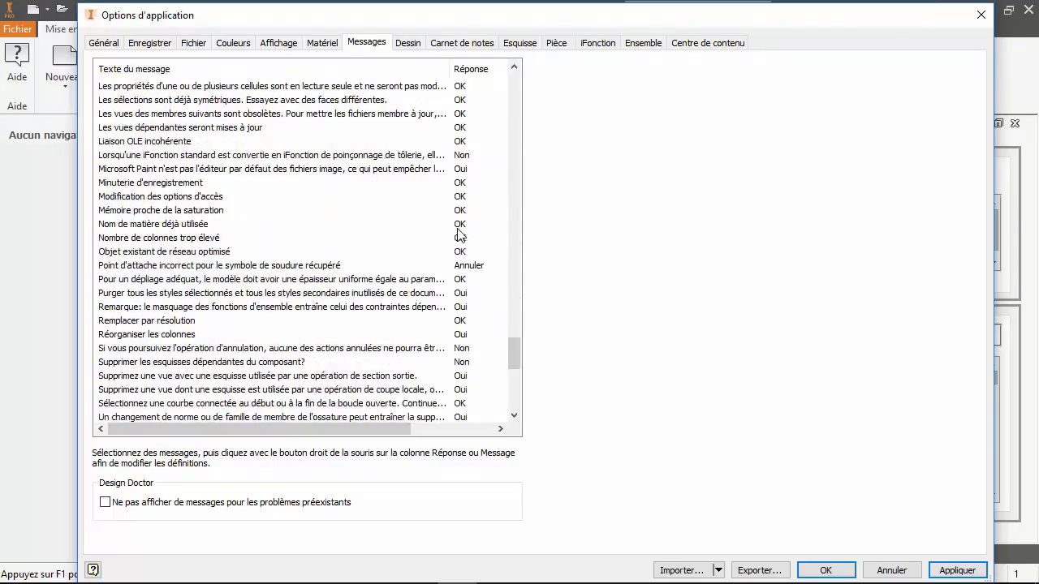
{"action": "scroll", "coordinate": [458, 234], "scroll_direction": "down", "scroll_amount": 7}
{"action": "scroll", "coordinate": [450, 244], "scroll_direction": "up", "scroll_amount": 20}
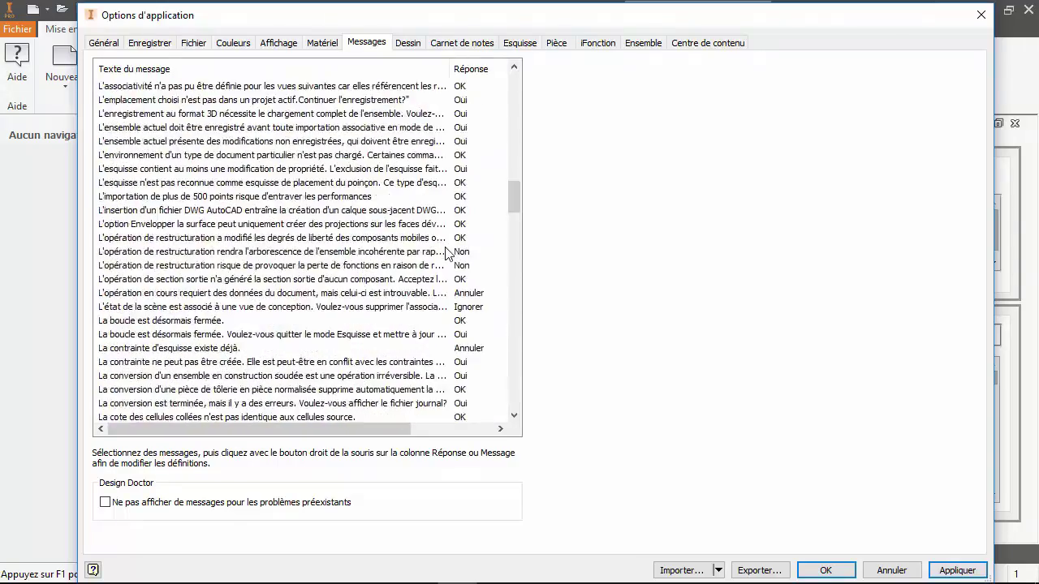
{"action": "scroll", "coordinate": [446, 253], "scroll_direction": "up", "scroll_amount": 20}
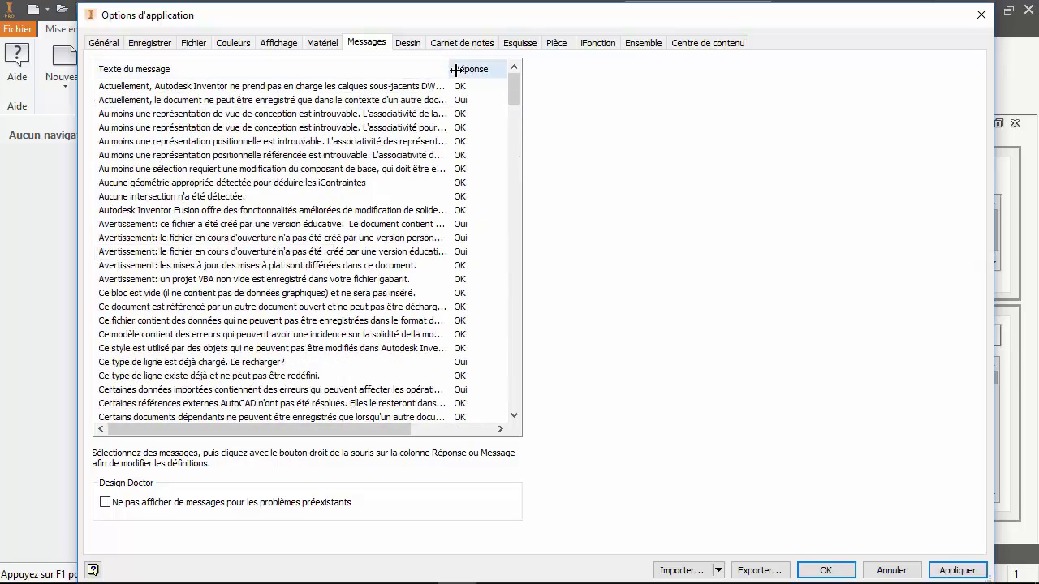
{"action": "left_click_drag", "start_coordinate": [451, 70], "coordinate": [353, 89]}
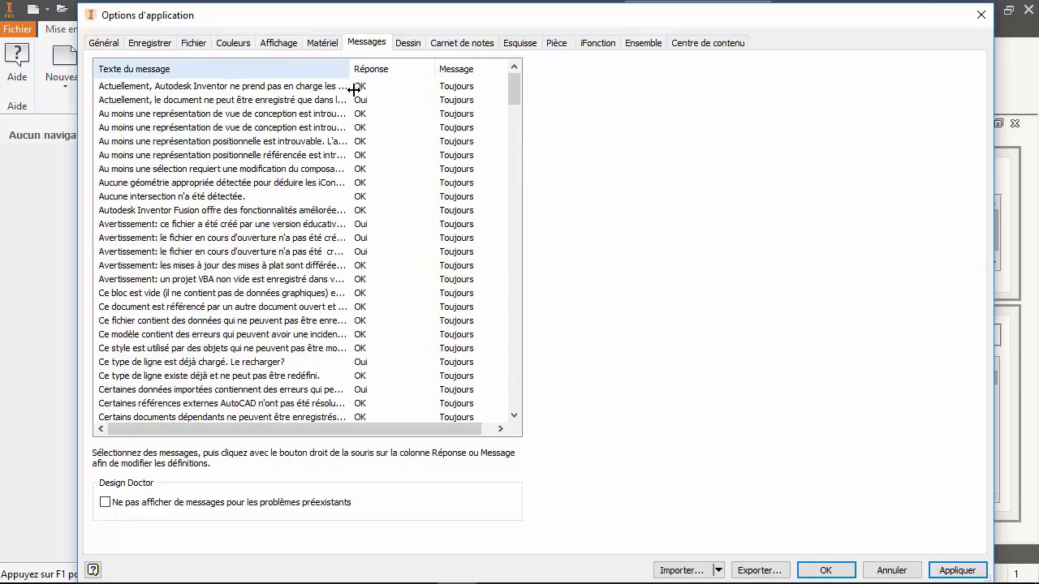
{"action": "mouse_move", "coordinate": [513, 83]}
{"action": "left_mouse_down"}
{"action": "mouse_move", "coordinate": [506, 309]}
{"action": "mouse_move", "coordinate": [526, 424]}
{"action": "mouse_move", "coordinate": [534, 95]}
{"action": "mouse_move", "coordinate": [523, 80]}
{"action": "left_mouse_up"}
{"action": "left_click", "coordinate": [477, 115]}
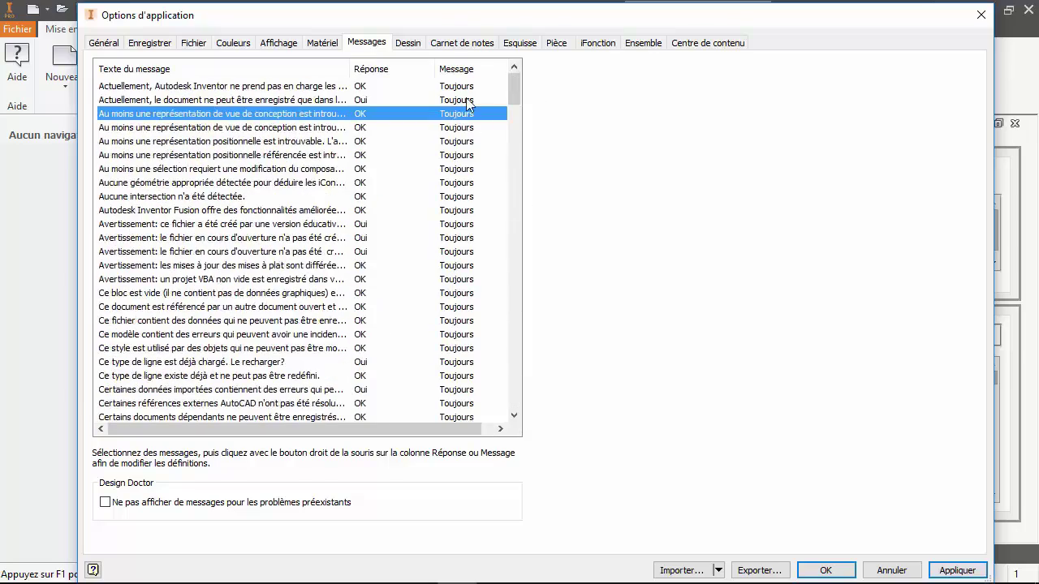
{"action": "left_click", "coordinate": [466, 98]}
{"action": "left_click", "coordinate": [465, 82]}
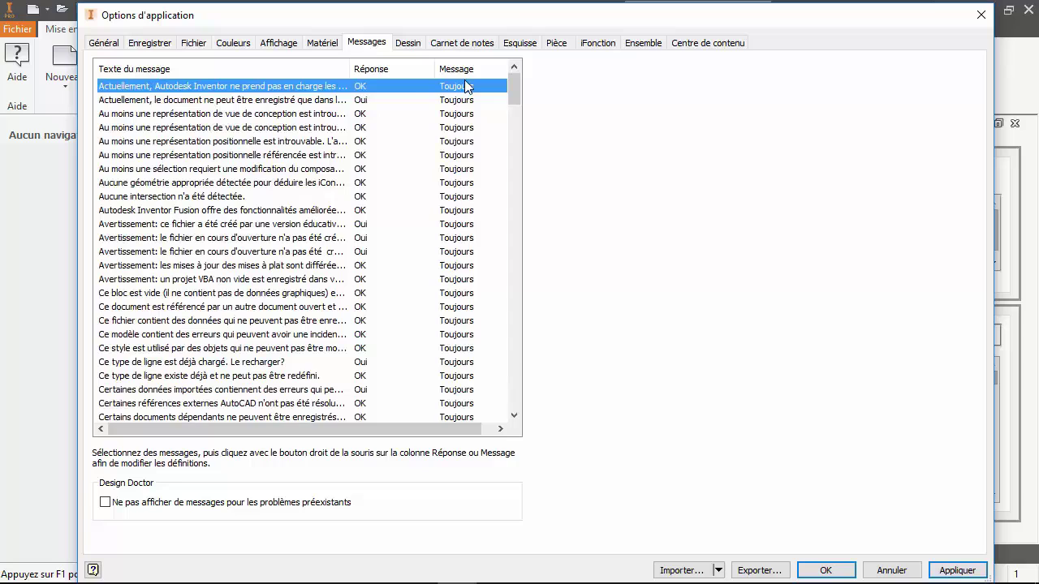
In the Dessin settings, try the lower-left corner for title block insertion and return it to the lower-right corner
{"action": "left_click", "coordinate": [406, 48]}
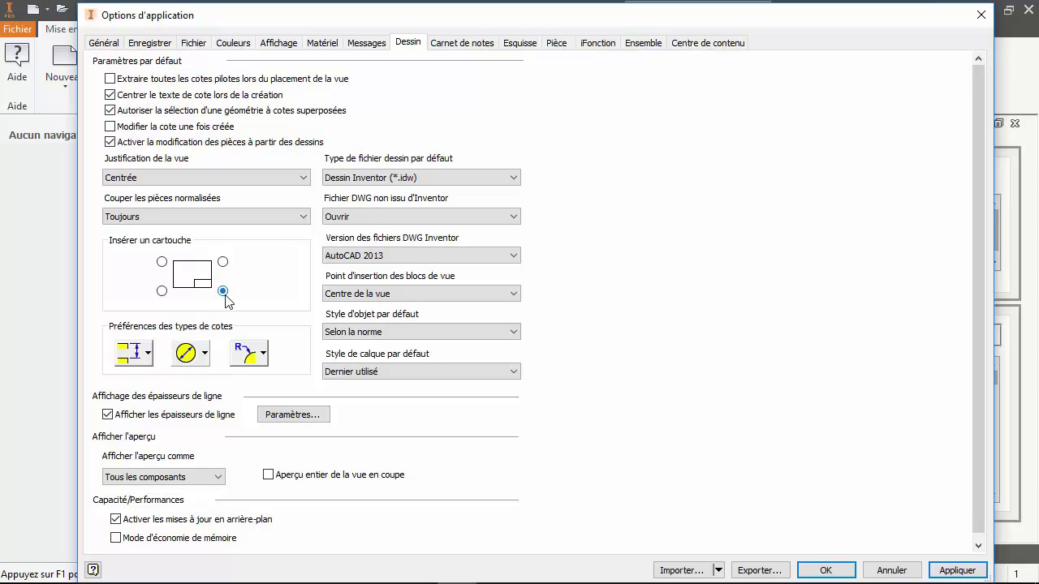
{"action": "left_click", "coordinate": [162, 290]}
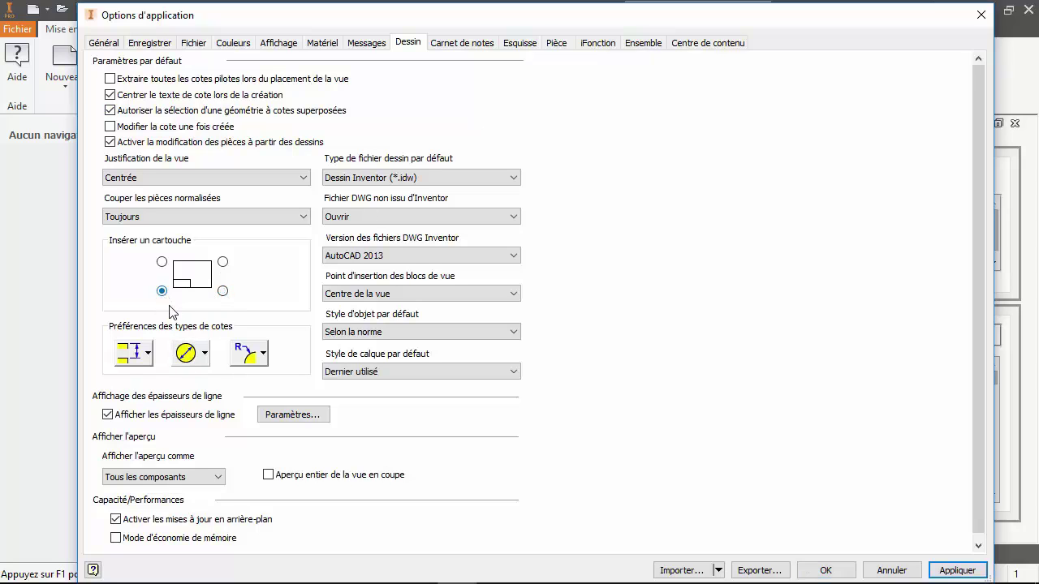
{"action": "left_click", "coordinate": [223, 290]}
Review the Carnet de notes settings and the sketch constraint settings, including Déduction and Mode de relâchement
{"action": "left_click", "coordinate": [462, 46]}
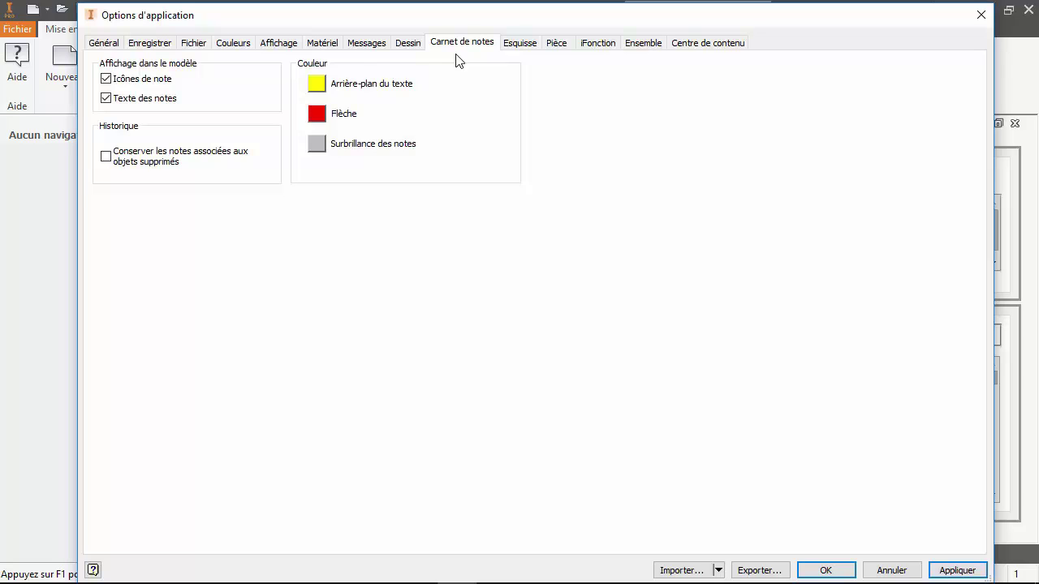
{"action": "left_click", "coordinate": [518, 50]}
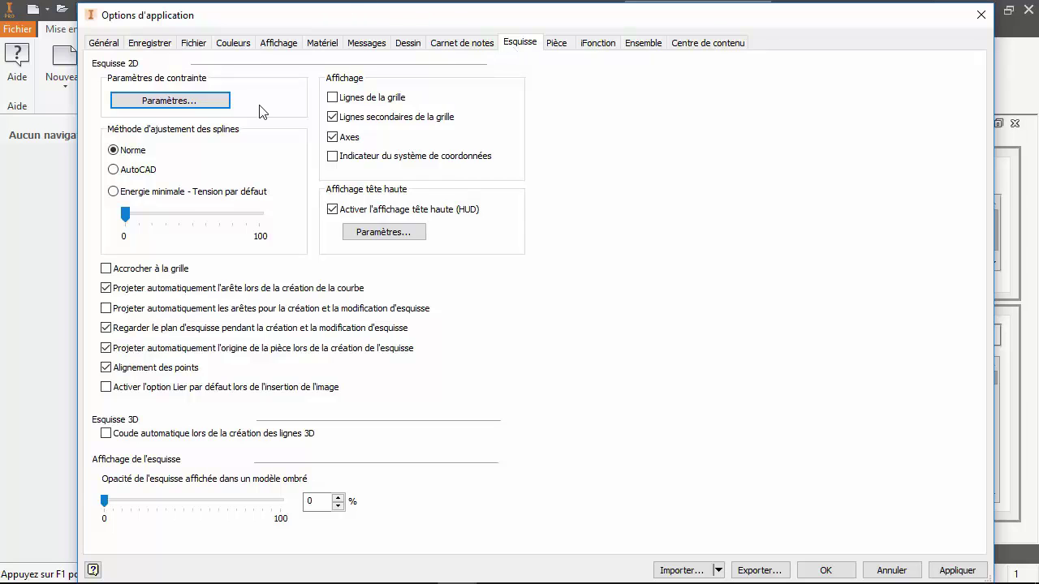
{"action": "left_click", "coordinate": [221, 103]}
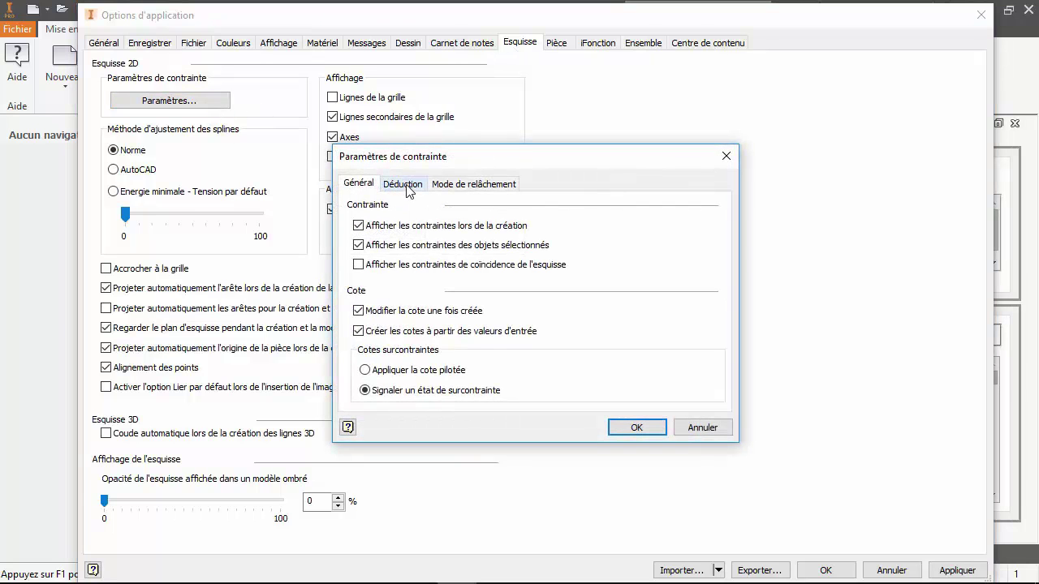
{"action": "left_click", "coordinate": [402, 183]}
{"action": "left_click", "coordinate": [474, 185]}
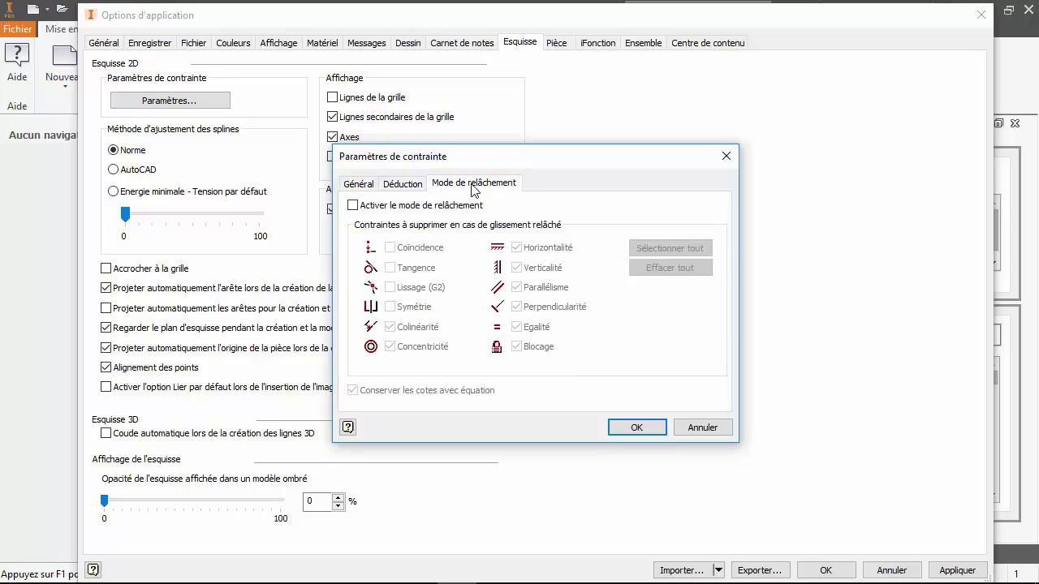
{"action": "left_click", "coordinate": [401, 184]}
{"action": "left_click", "coordinate": [358, 183]}
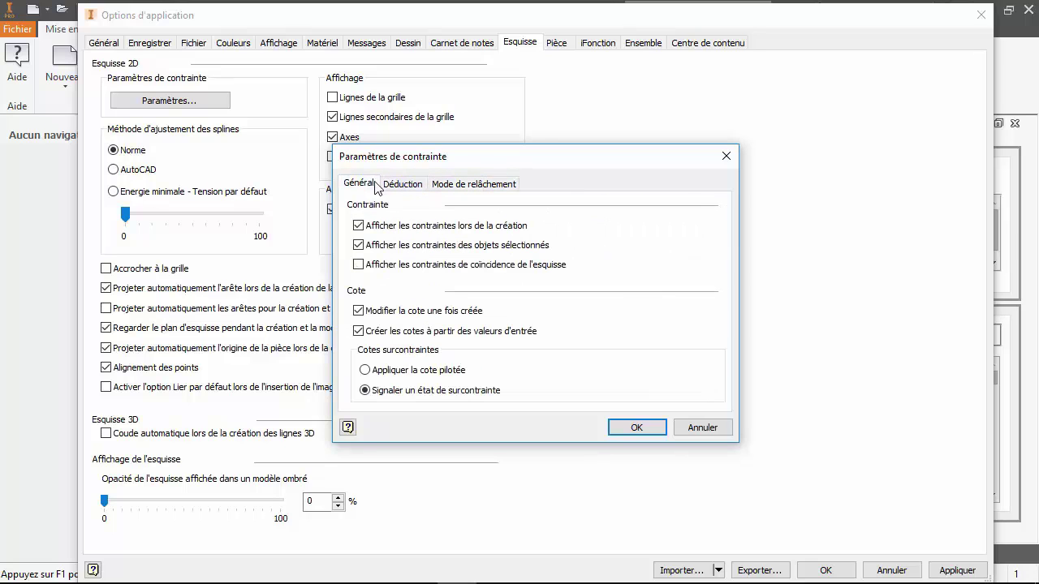
{"action": "left_click", "coordinate": [635, 427]}
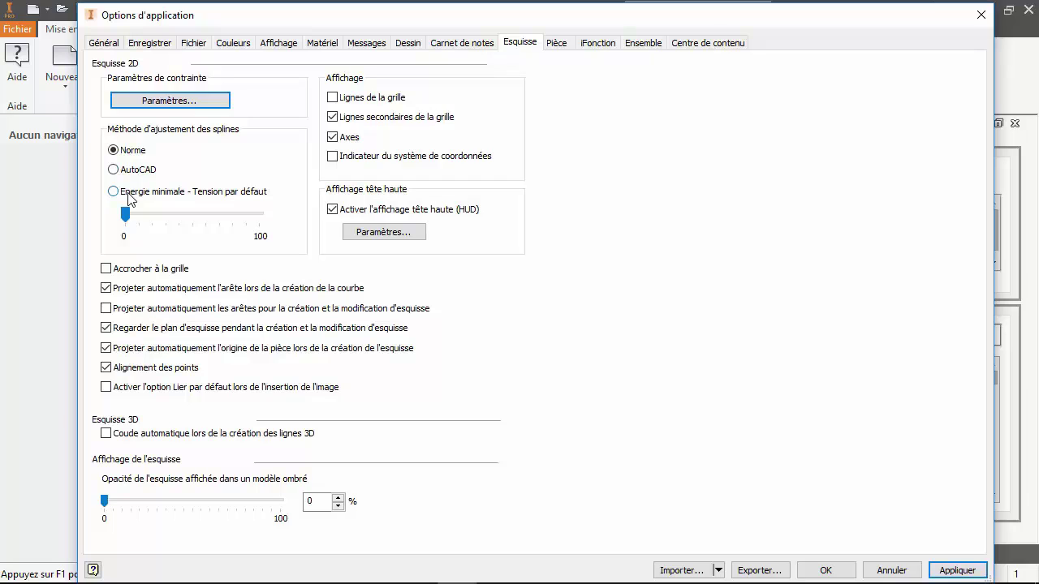
In the Esquisse settings, keep Norme as the spline fitting method and switch Accrocher à la grille on and off again
{"action": "mouse_move", "coordinate": [125, 214]}
{"action": "left_mouse_down"}
{"action": "mouse_move", "coordinate": [172, 230]}
{"action": "mouse_move", "coordinate": [132, 227]}
{"action": "mouse_move", "coordinate": [166, 219]}
{"action": "mouse_move", "coordinate": [125, 213]}
{"action": "left_mouse_up"}
{"action": "left_click", "coordinate": [113, 150]}
{"action": "left_click", "coordinate": [105, 269]}
{"action": "left_click", "coordinate": [106, 269]}
In the Pièce settings, try the XY, YZ and XZ planes for new-part sketches and return to Pas de nouvelle esquisse
{"action": "left_click", "coordinate": [555, 45]}
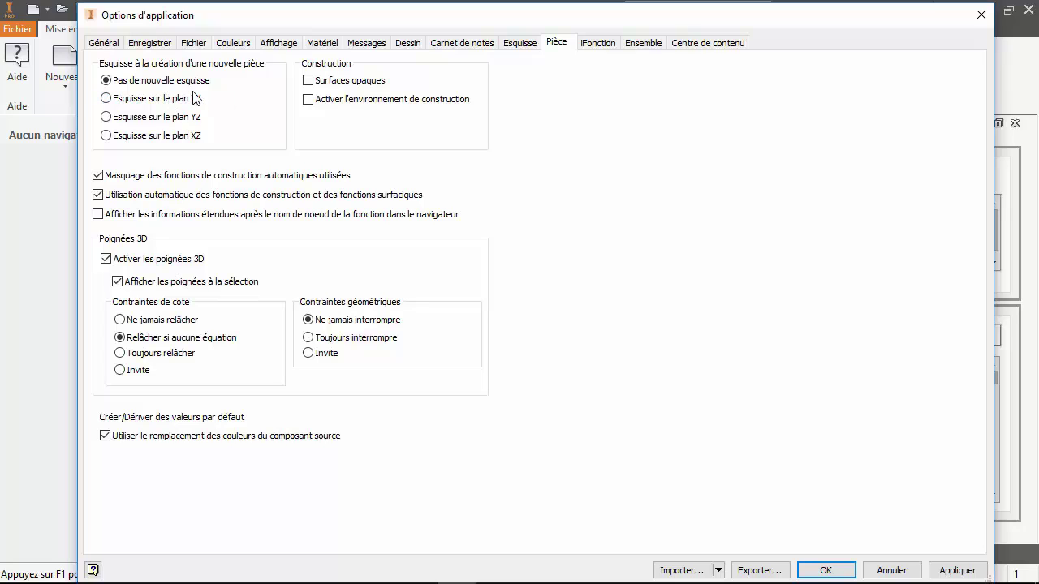
{"action": "left_click", "coordinate": [139, 101]}
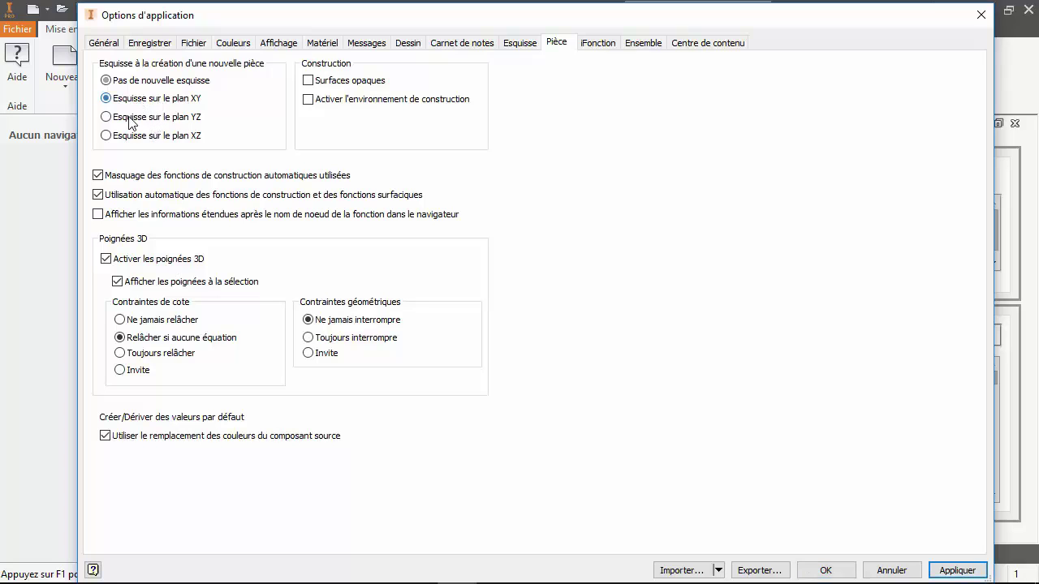
{"action": "left_click", "coordinate": [129, 118]}
{"action": "left_click", "coordinate": [122, 138]}
{"action": "left_click", "coordinate": [120, 104]}
{"action": "left_click", "coordinate": [120, 81]}
Review the iFonction, Ensemble and Centre de contenu settings, including the library location path
{"action": "left_click", "coordinate": [609, 42]}
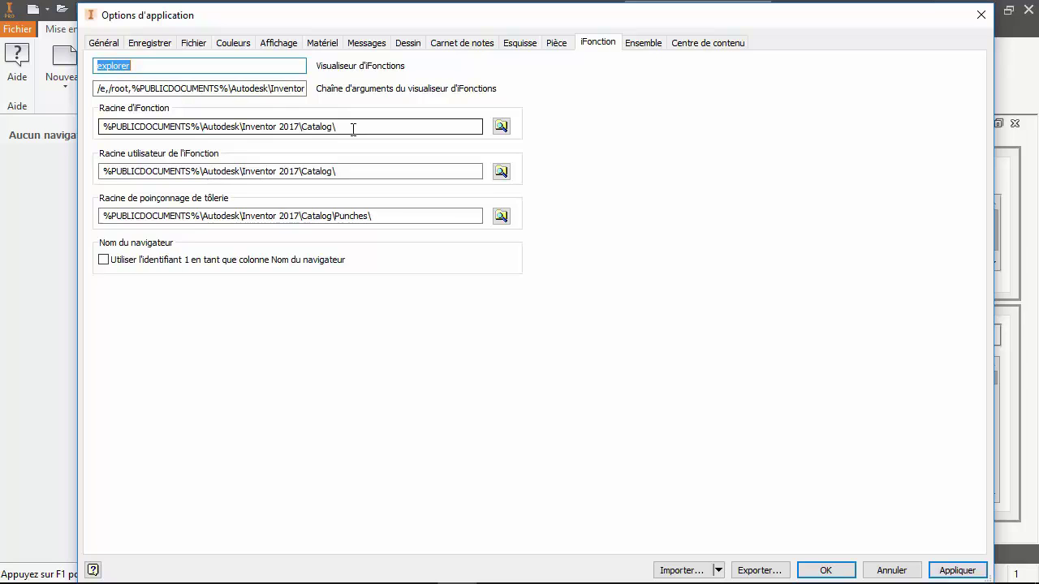
{"action": "left_click", "coordinate": [654, 48]}
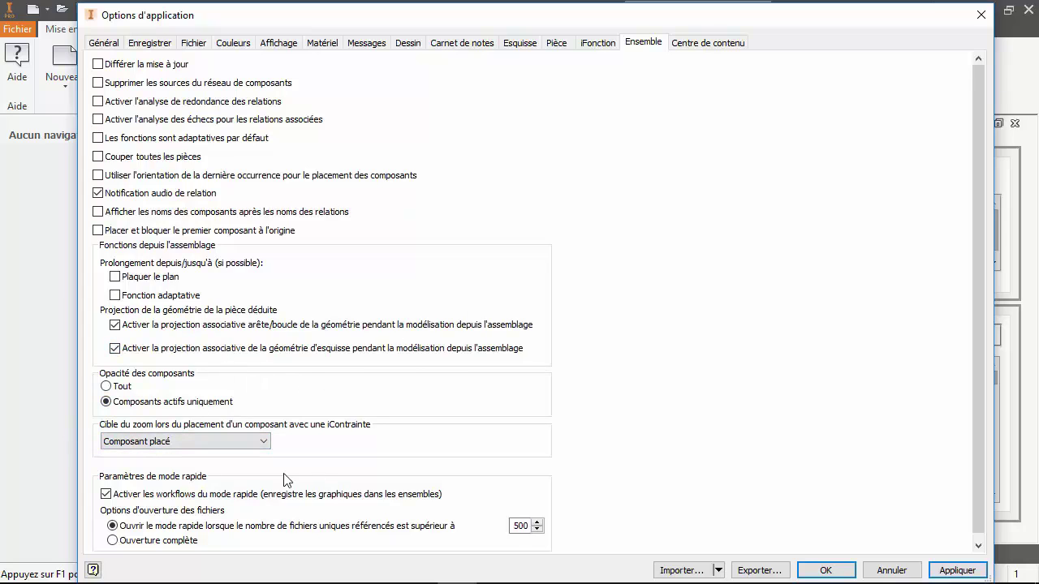
{"action": "left_click", "coordinate": [708, 49]}
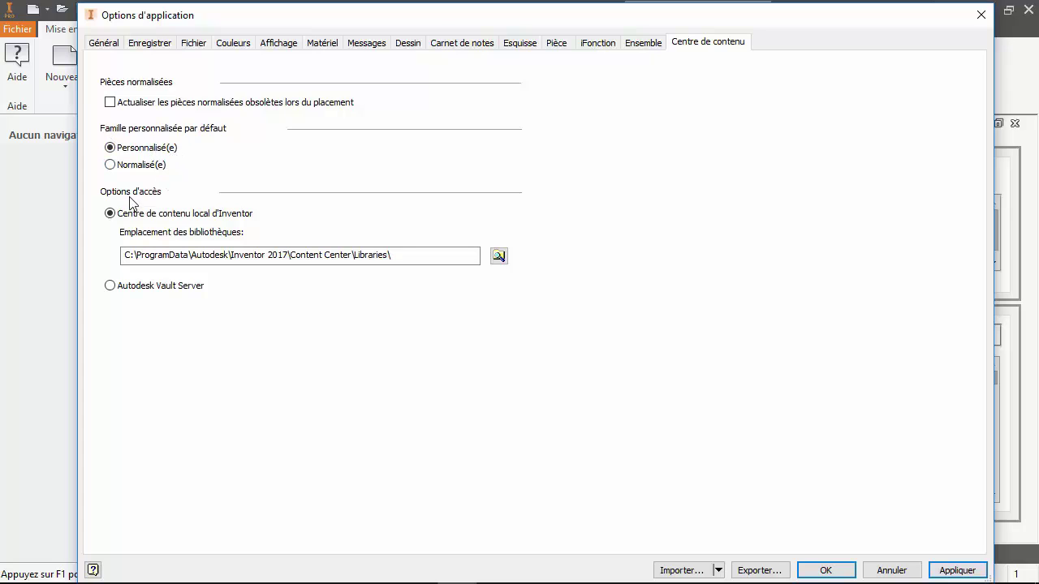
{"action": "left_click", "coordinate": [402, 260]}
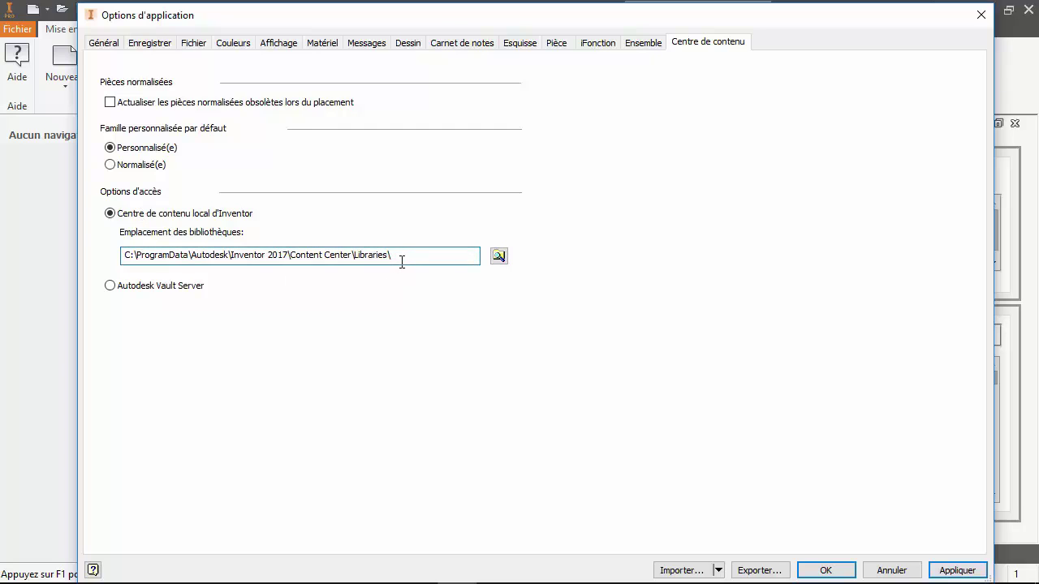
{"action": "left_click_drag", "start_coordinate": [395, 257], "coordinate": [69, 220]}
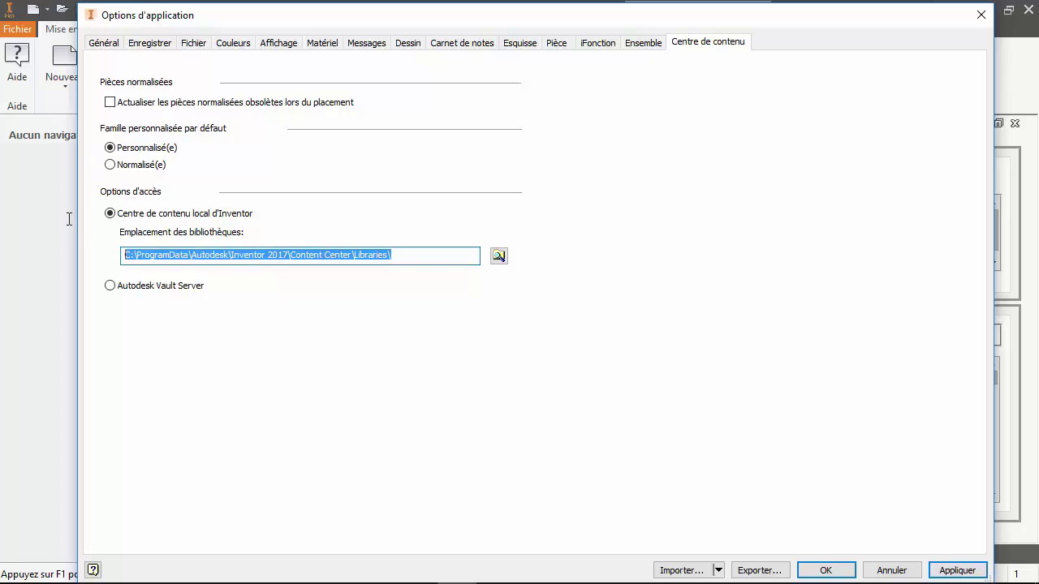
{"action": "left_click", "coordinate": [404, 258]}
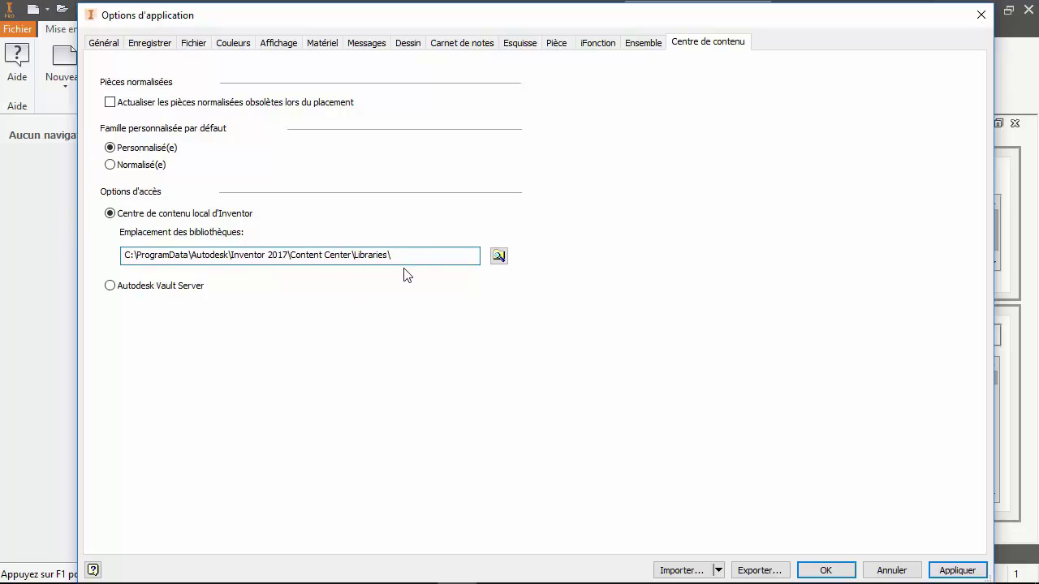
Switch the content center access to Autodesk Vault Server, then return it to Centre de contenu local d'Inventor
{"action": "left_click", "coordinate": [111, 285]}
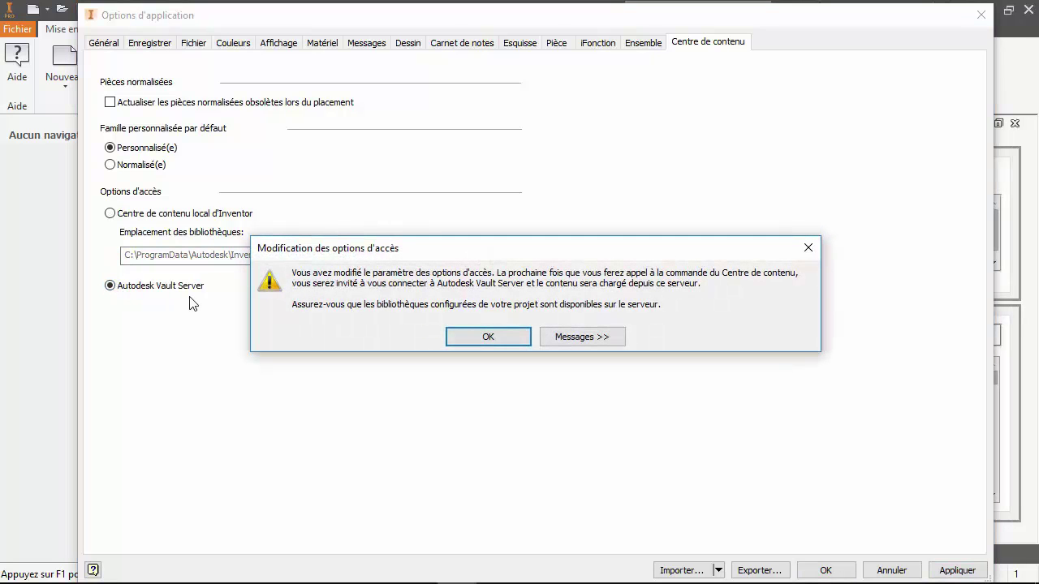
{"action": "left_click", "coordinate": [519, 334]}
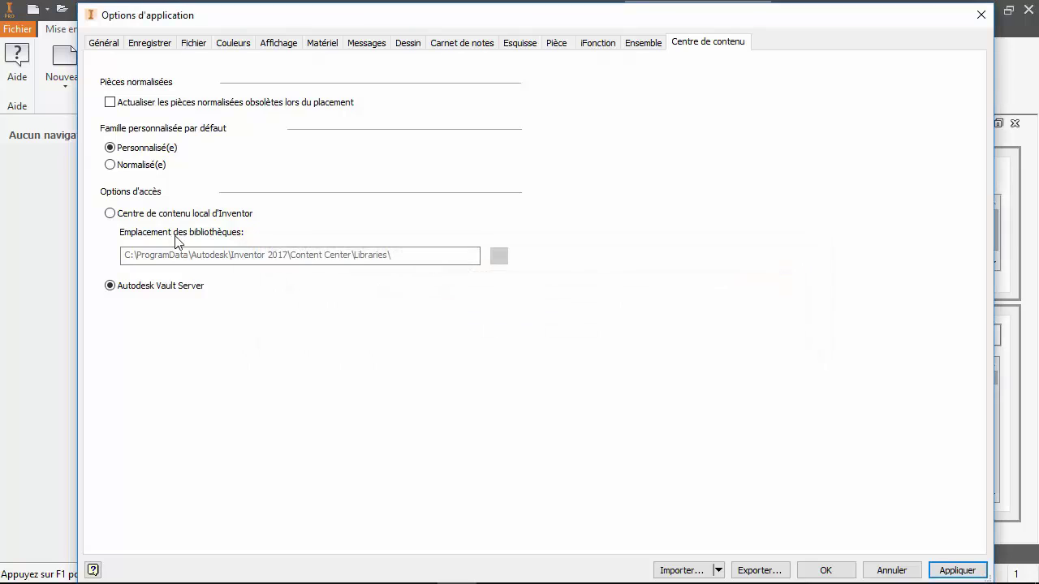
{"action": "left_click", "coordinate": [112, 215]}
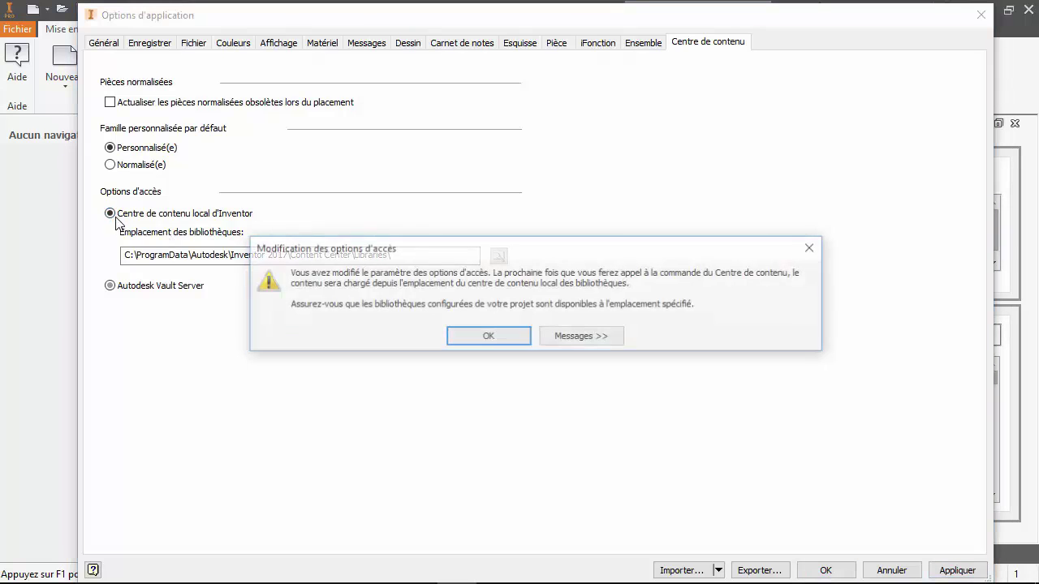
{"action": "left_click", "coordinate": [455, 336]}
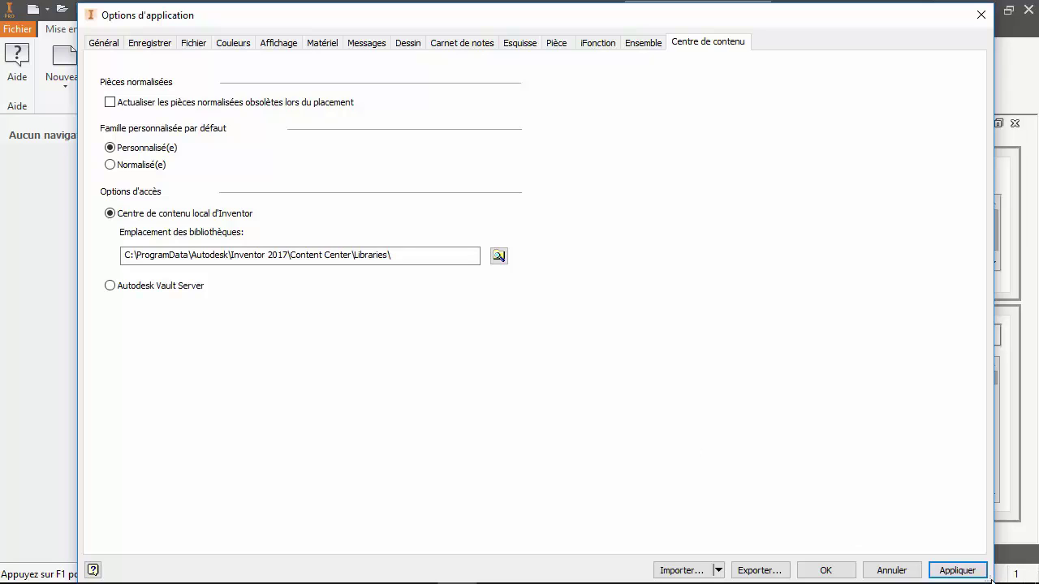
Shrink the application options dialog and look through the settings from Général to Dessin again, ending in Général
{"action": "left_click_drag", "start_coordinate": [994, 575], "coordinate": [946, 485]}
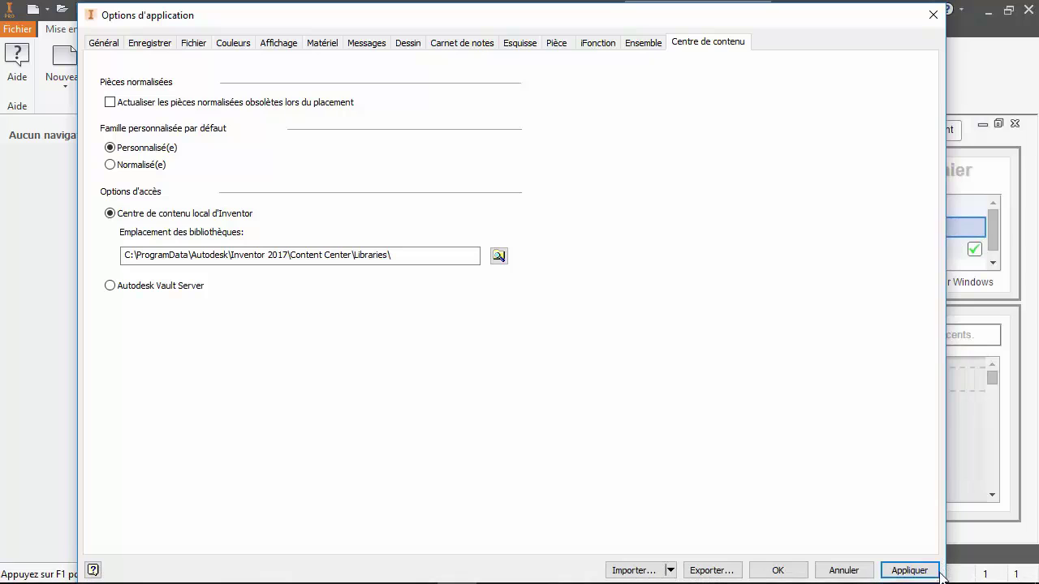
{"action": "left_click_drag", "start_coordinate": [941, 578], "coordinate": [941, 520]}
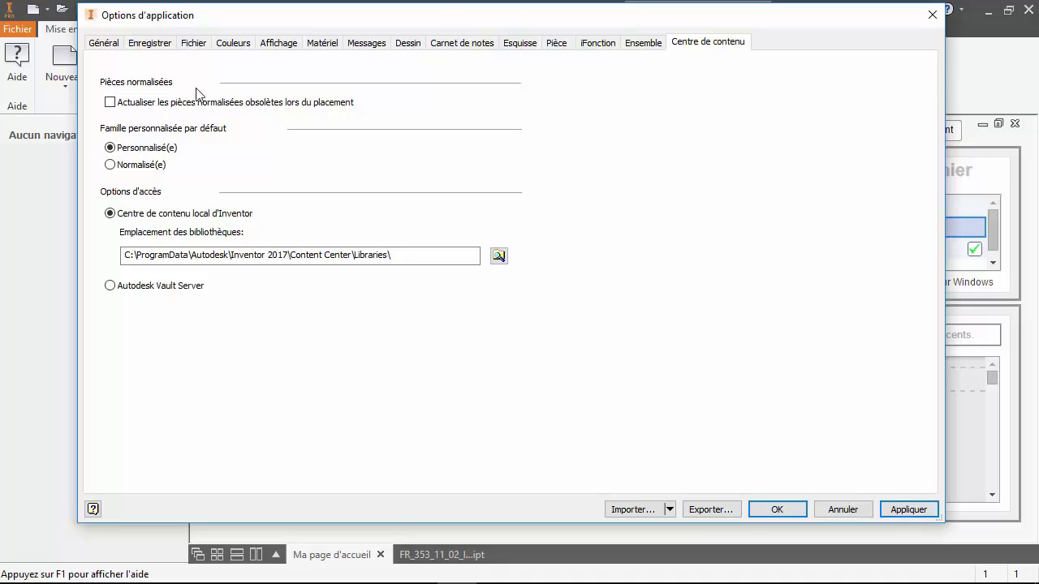
{"action": "left_click", "coordinate": [116, 41]}
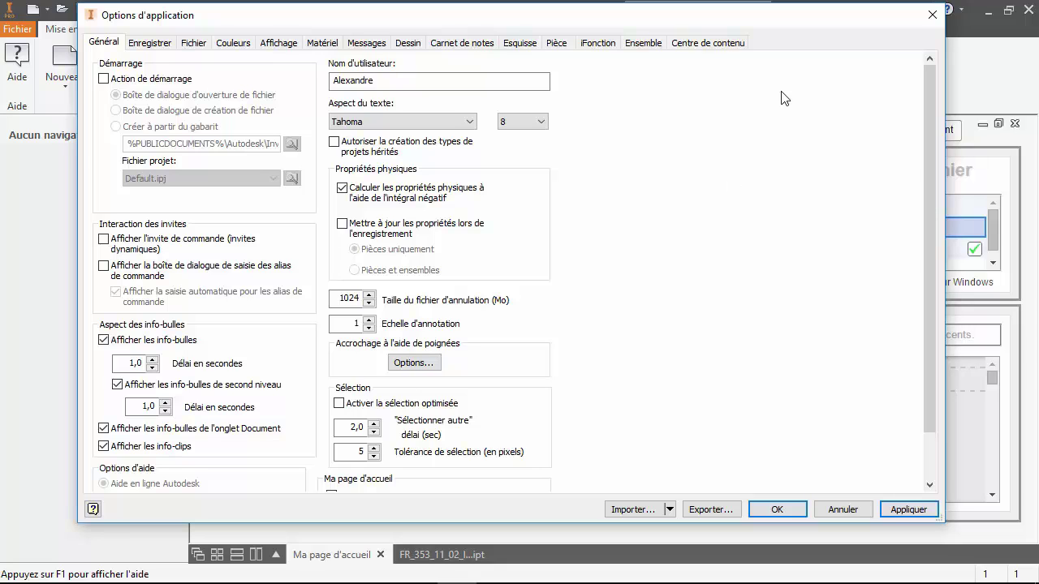
{"action": "left_click", "coordinate": [145, 45]}
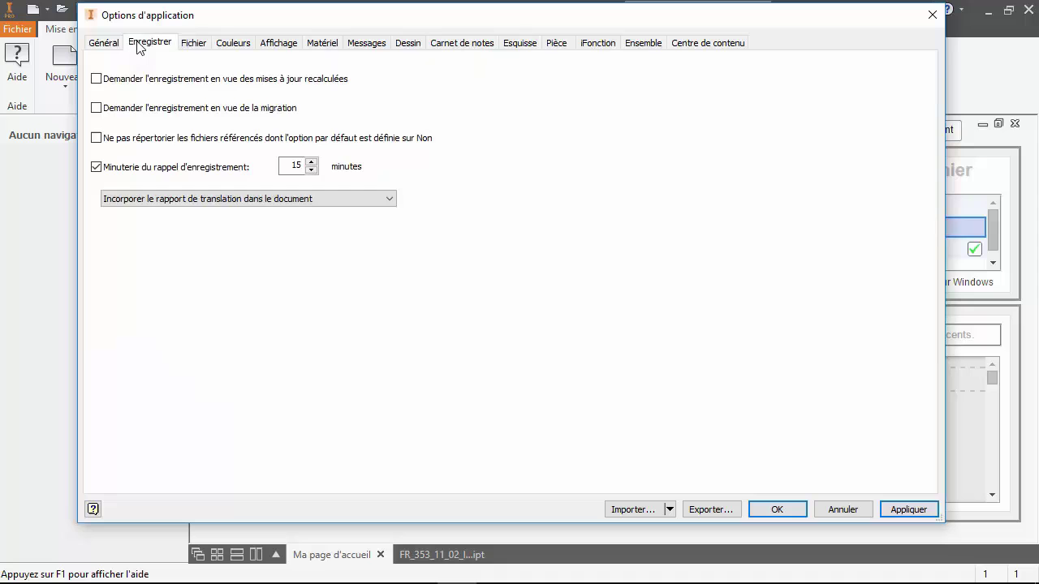
{"action": "left_click", "coordinate": [189, 44]}
{"action": "left_click", "coordinate": [233, 45]}
{"action": "left_click", "coordinate": [272, 45]}
{"action": "left_click", "coordinate": [322, 45]}
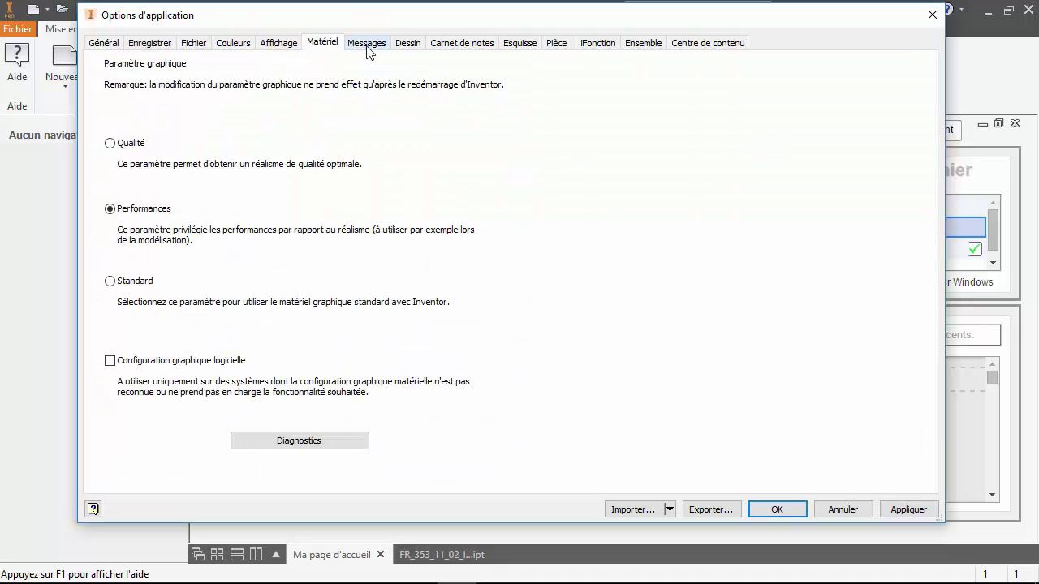
{"action": "left_click", "coordinate": [407, 44]}
{"action": "left_click", "coordinate": [93, 44]}
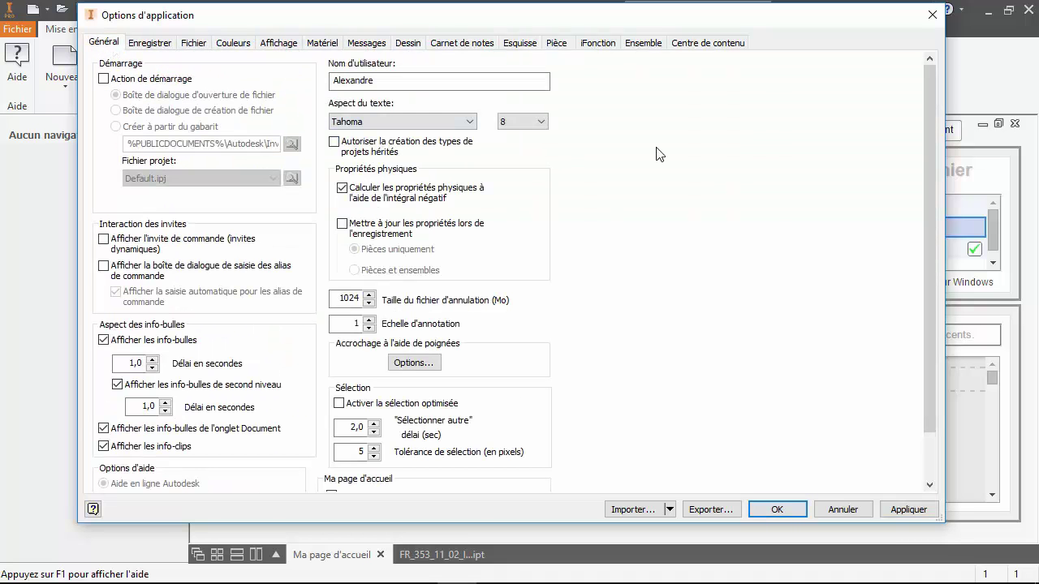
Try to export the application options to the Bureau as an XML file named Options Inventor xx/xx/2016
{"action": "left_click", "coordinate": [704, 509]}
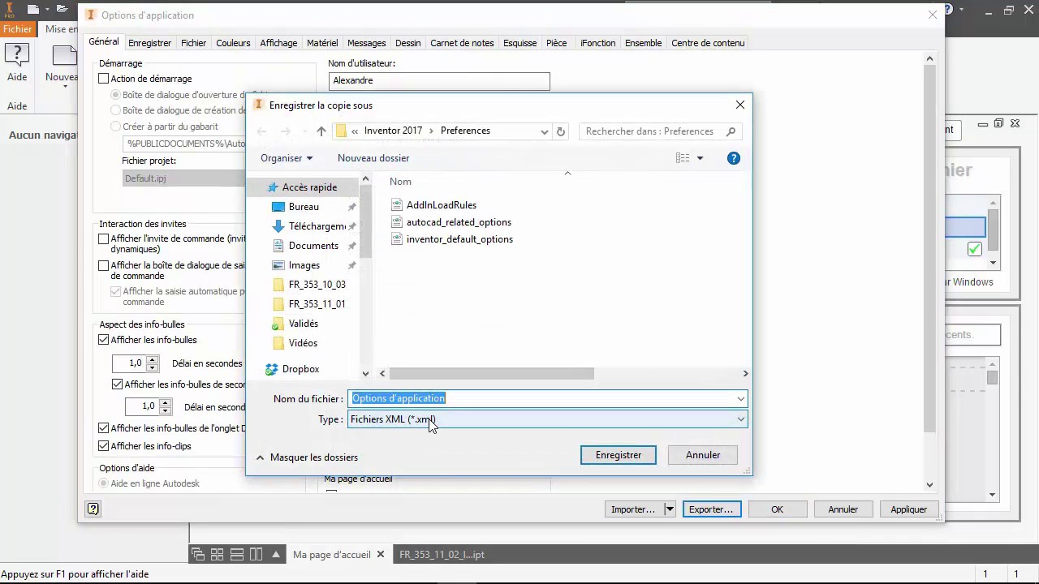
{"action": "left_click", "coordinate": [303, 207]}
{"action": "left_click", "coordinate": [609, 228]}
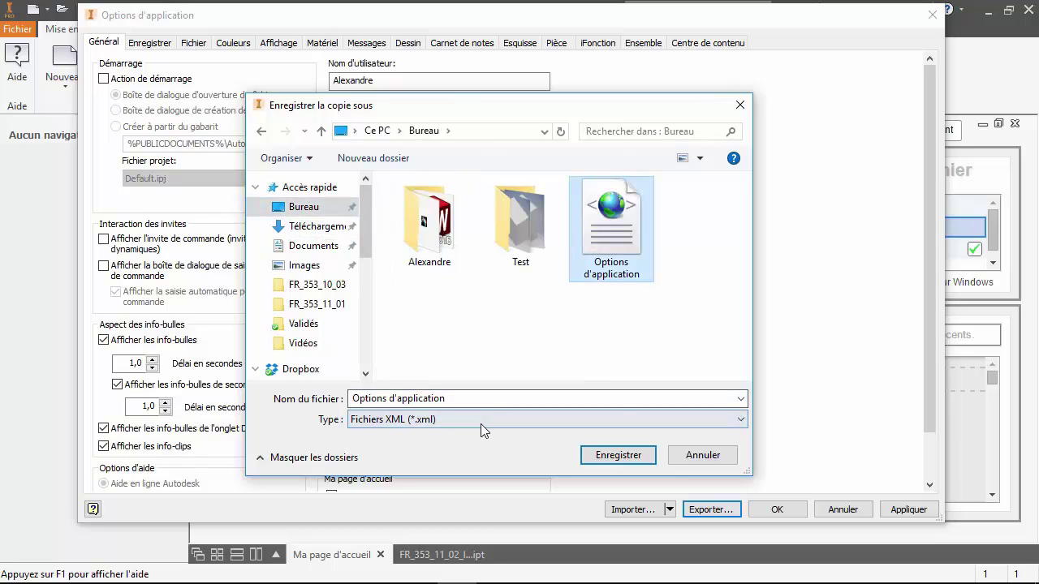
{"action": "left_click", "coordinate": [466, 397]}
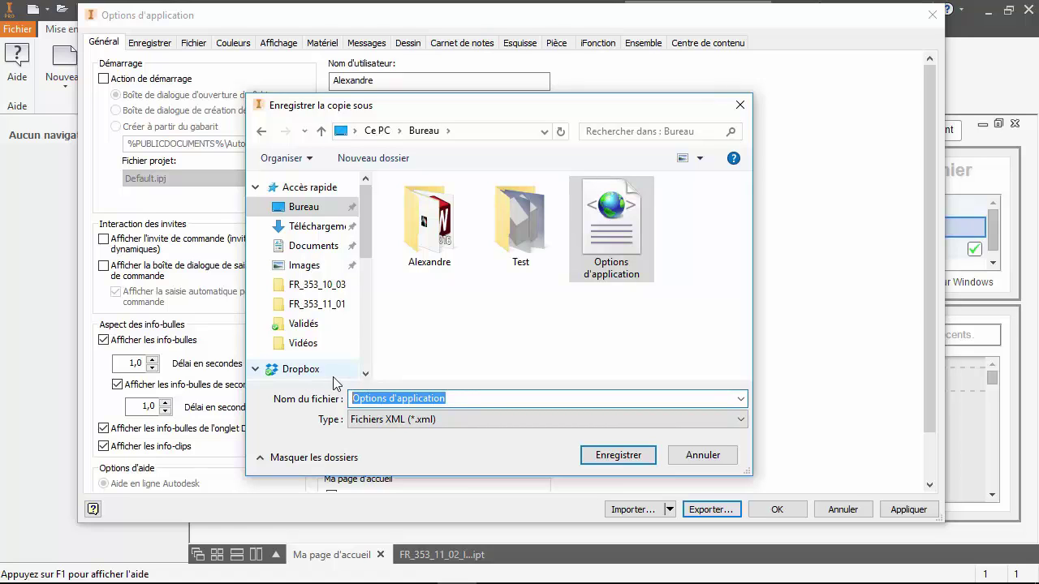
{"action": "type", "text": "Option"}
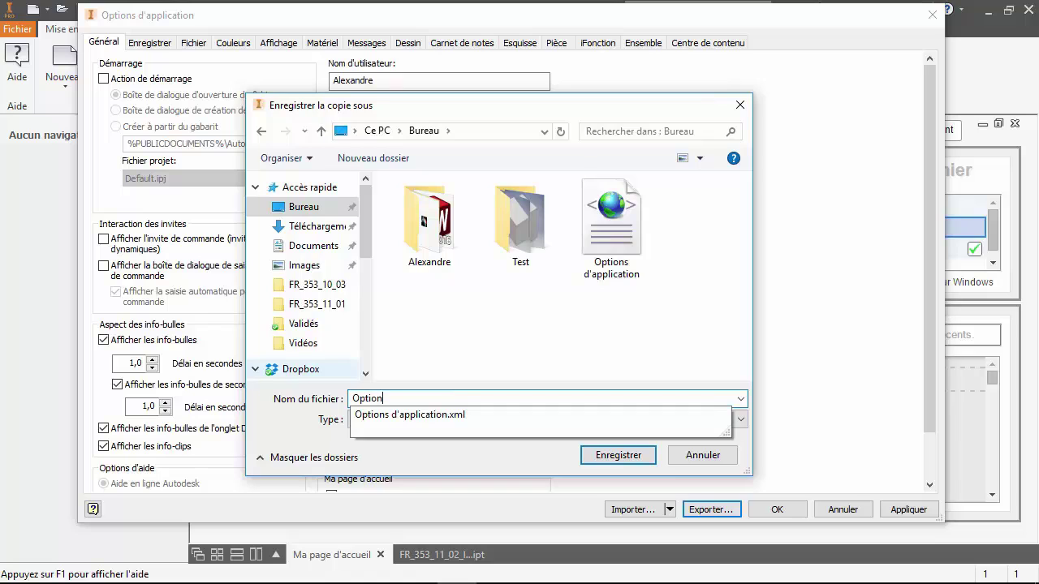
{"action": "type", "text": "s Inventor"}
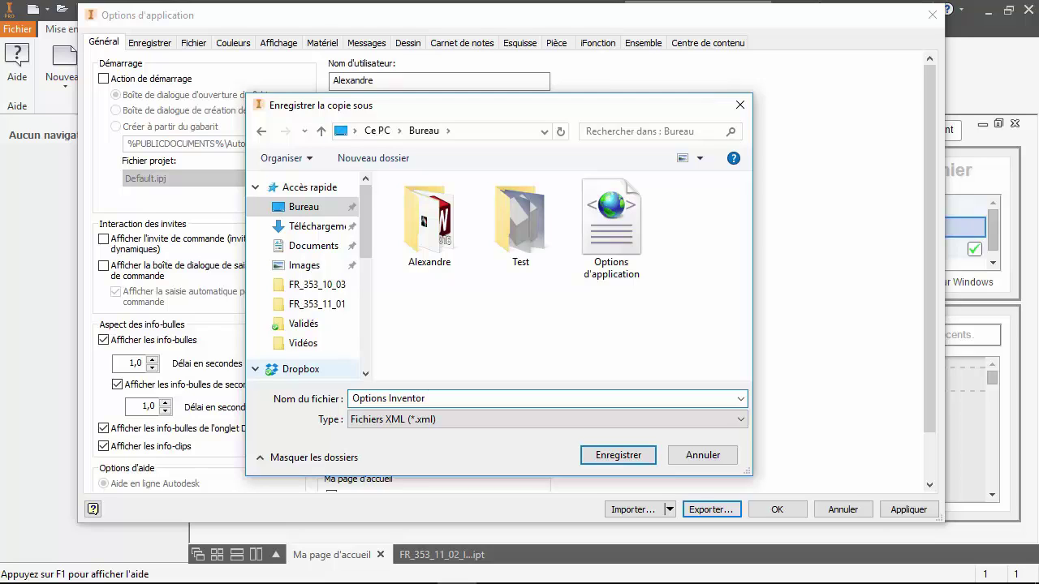
{"action": "type", "text": " xx/xx/2016"}
{"action": "key", "text": "Return"}
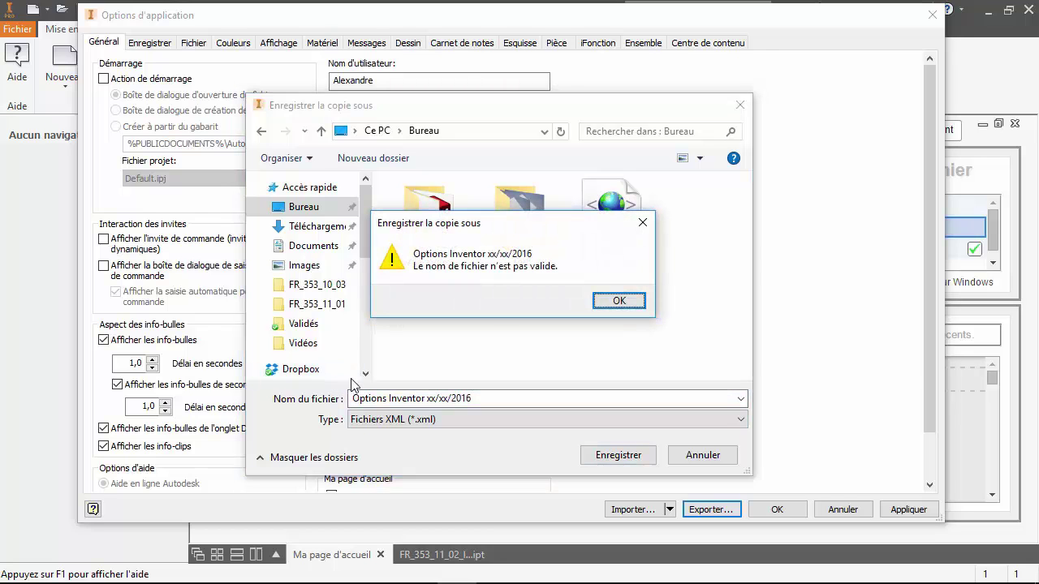
{"action": "left_click", "coordinate": [630, 299]}
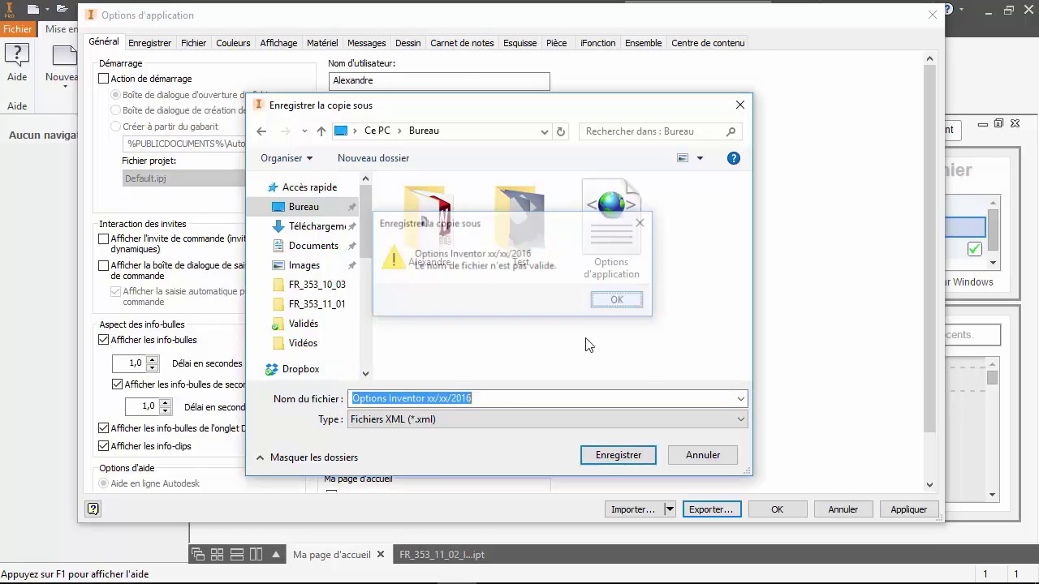
Replace the slashes with hyphens to export the file as Options Inventor xx-xx-2016, and leave the application options
{"action": "left_click", "coordinate": [452, 397]}
{"action": "key", "text": "BackSpace"}
{"action": "type", "text": "-"}
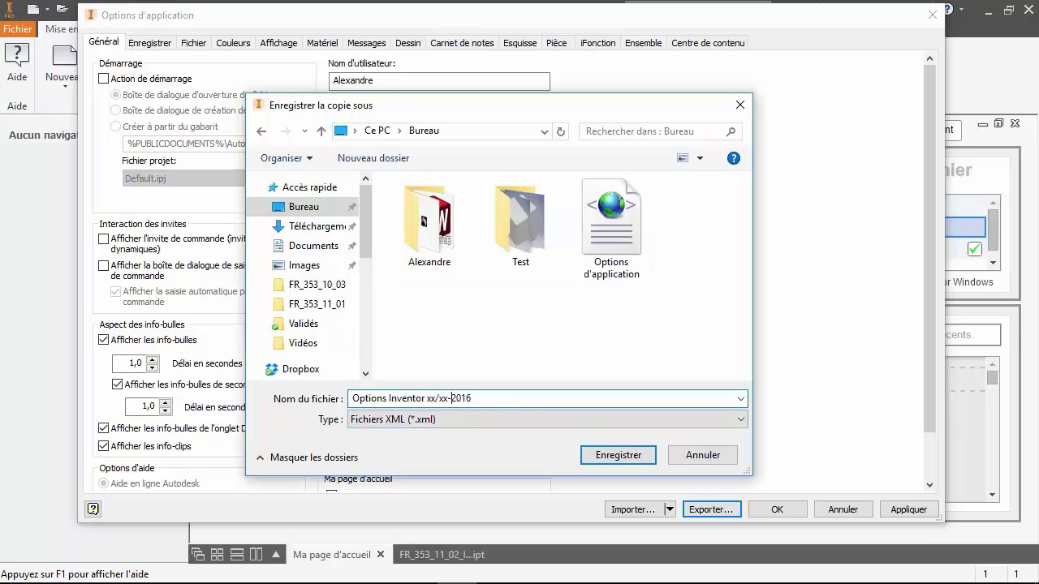
{"action": "key", "text": "BackSpace"}
{"action": "type", "text": "-"}
{"action": "key", "text": "Return"}
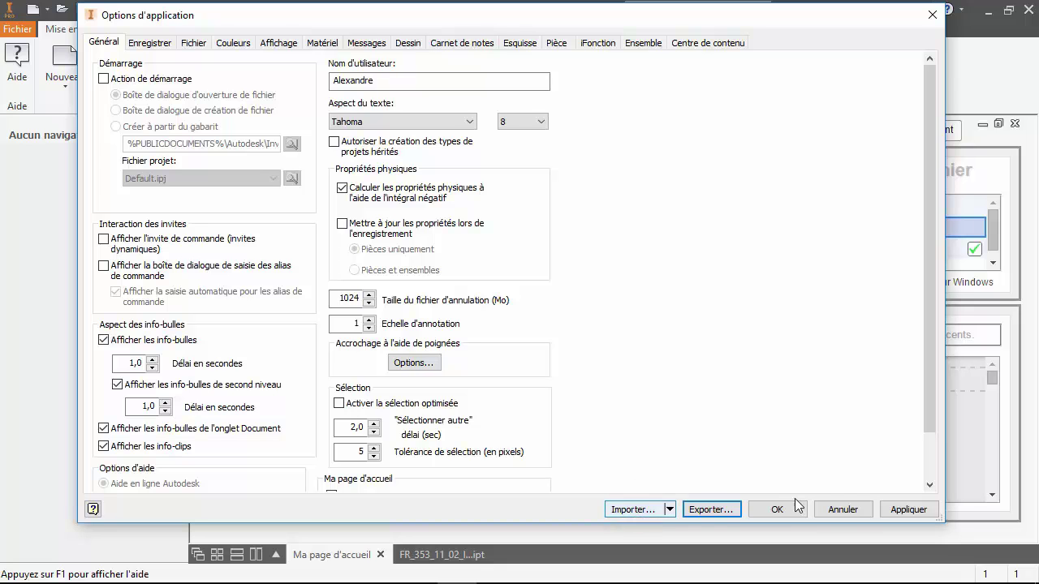
{"action": "left_click", "coordinate": [836, 511]}
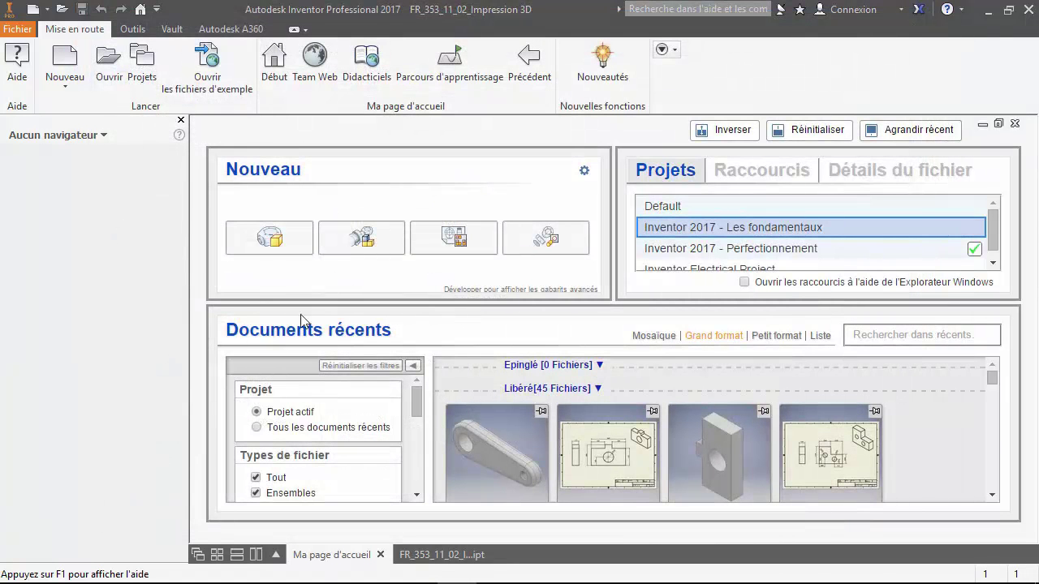
Reopen the application options and import the Options Inventor xx-xx-2016 file from the Bureau
{"action": "left_click", "coordinate": [20, 27]}
{"action": "left_click", "coordinate": [142, 520]}
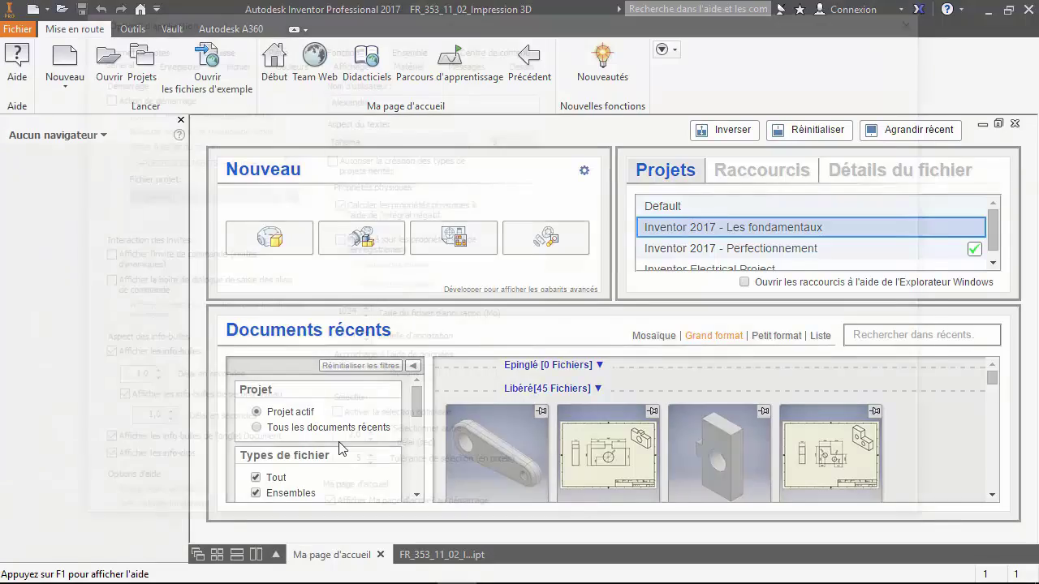
{"action": "left_click", "coordinate": [633, 510]}
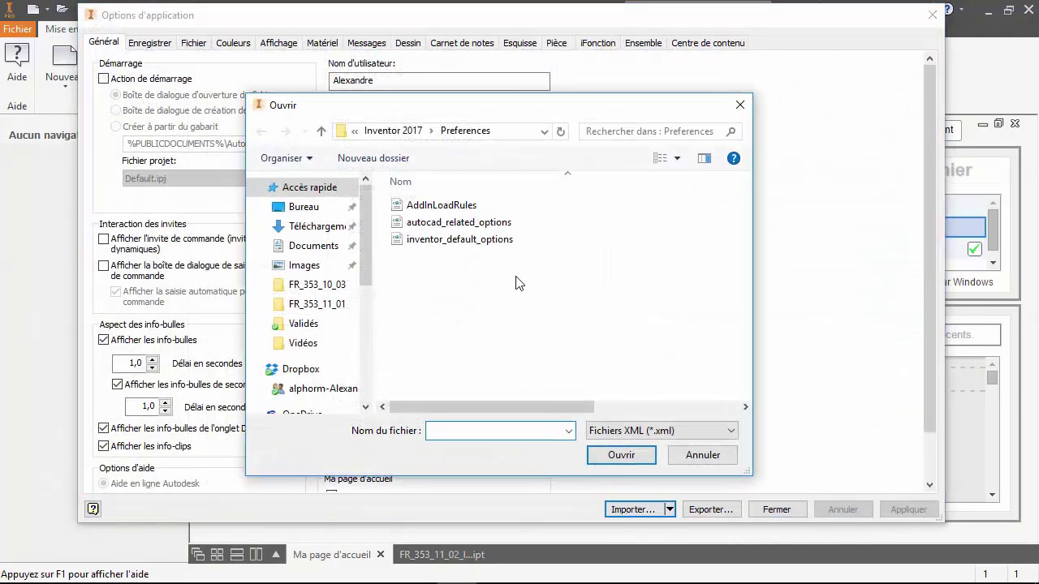
{"action": "left_click", "coordinate": [307, 212]}
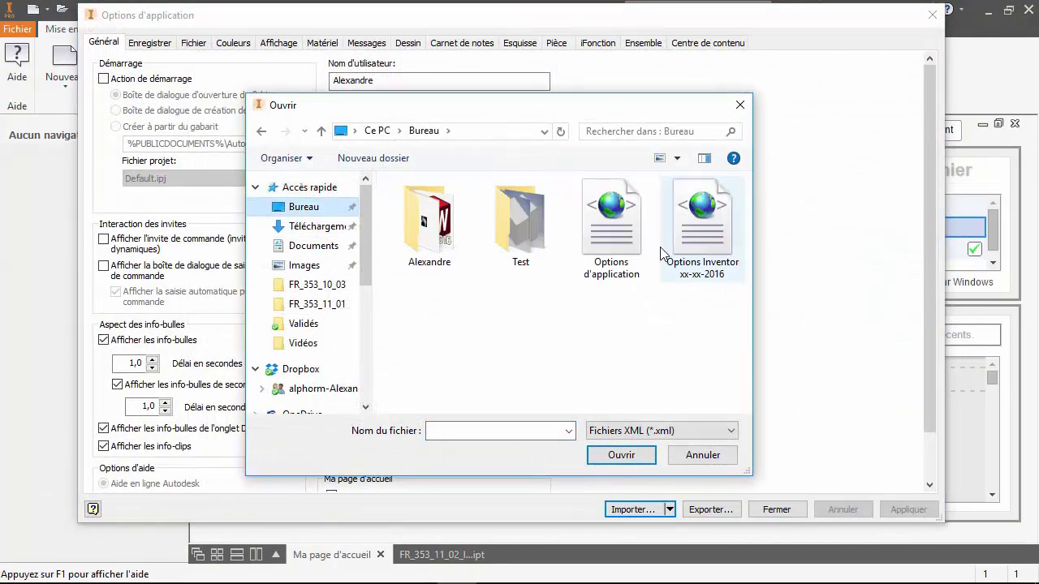
{"action": "left_click", "coordinate": [702, 243]}
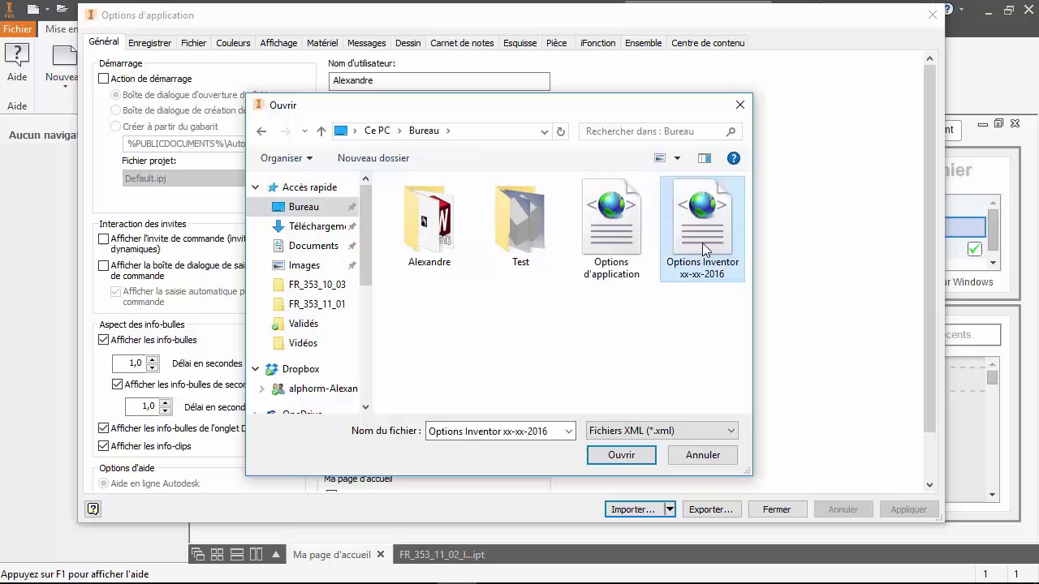
{"action": "left_click", "coordinate": [638, 458]}
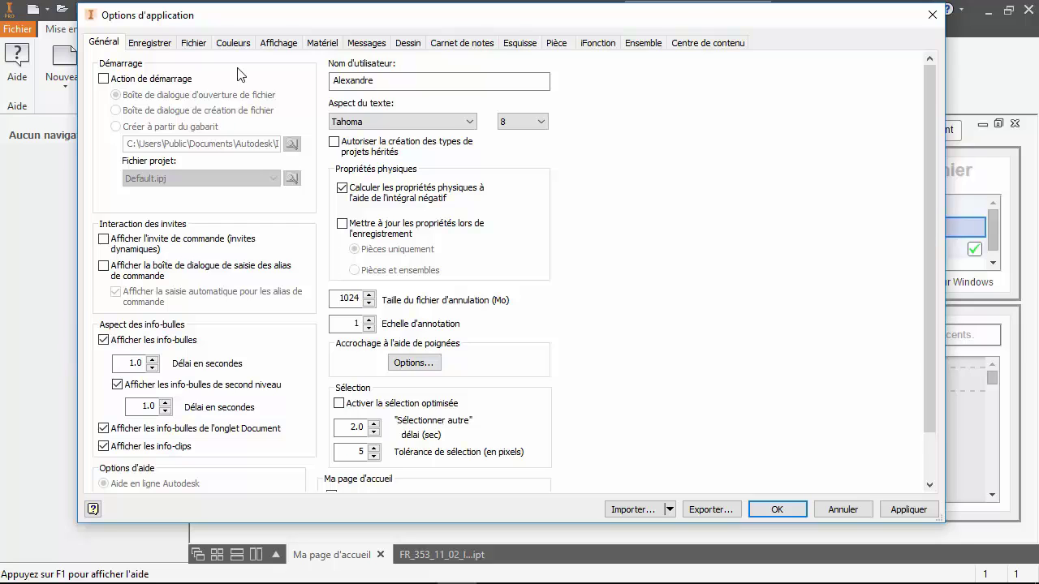
In the Dessin settings, set the title block insertion to the lower-left corner of the sheet, apply it and close the options
{"action": "left_click", "coordinate": [235, 44]}
{"action": "left_click", "coordinate": [280, 43]}
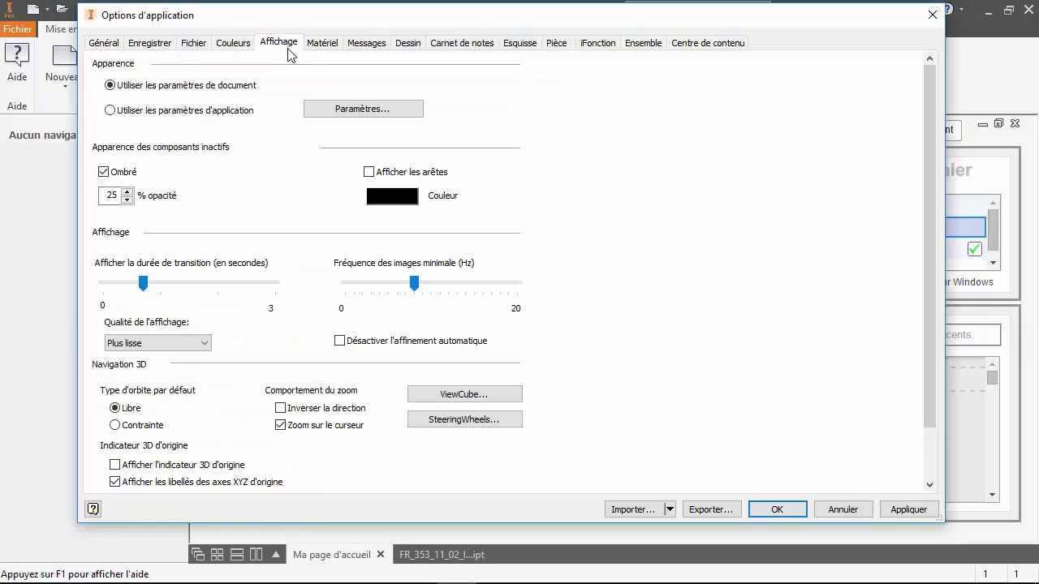
{"action": "left_click", "coordinate": [316, 45]}
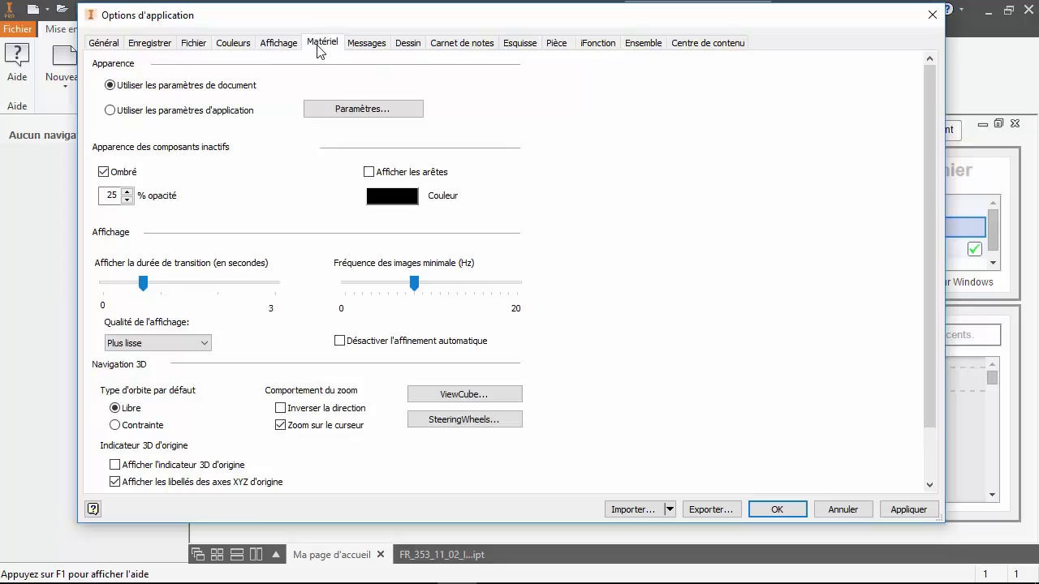
{"action": "left_click", "coordinate": [379, 44]}
{"action": "left_click", "coordinate": [407, 45]}
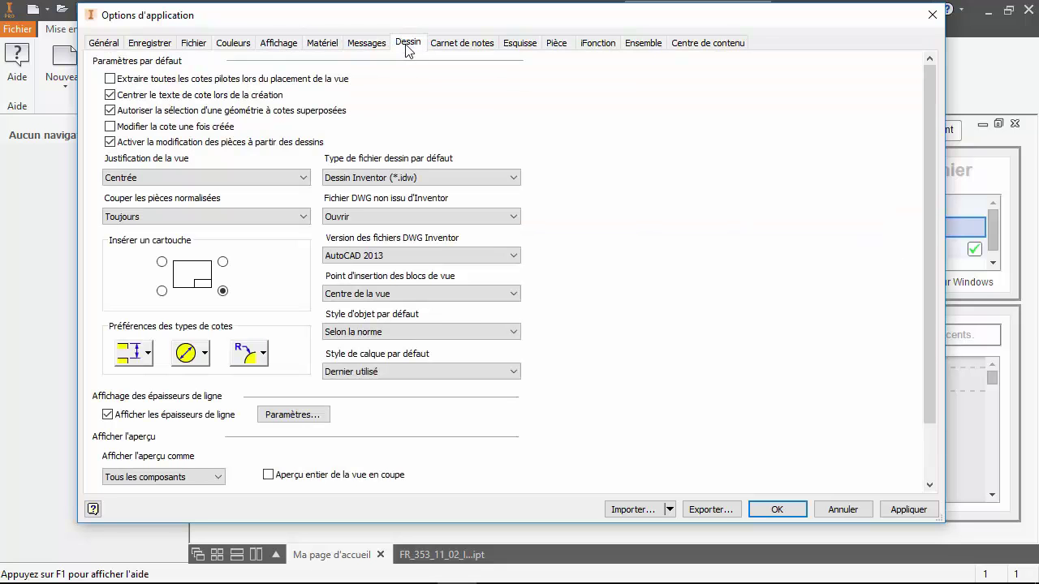
{"action": "left_click", "coordinate": [166, 293]}
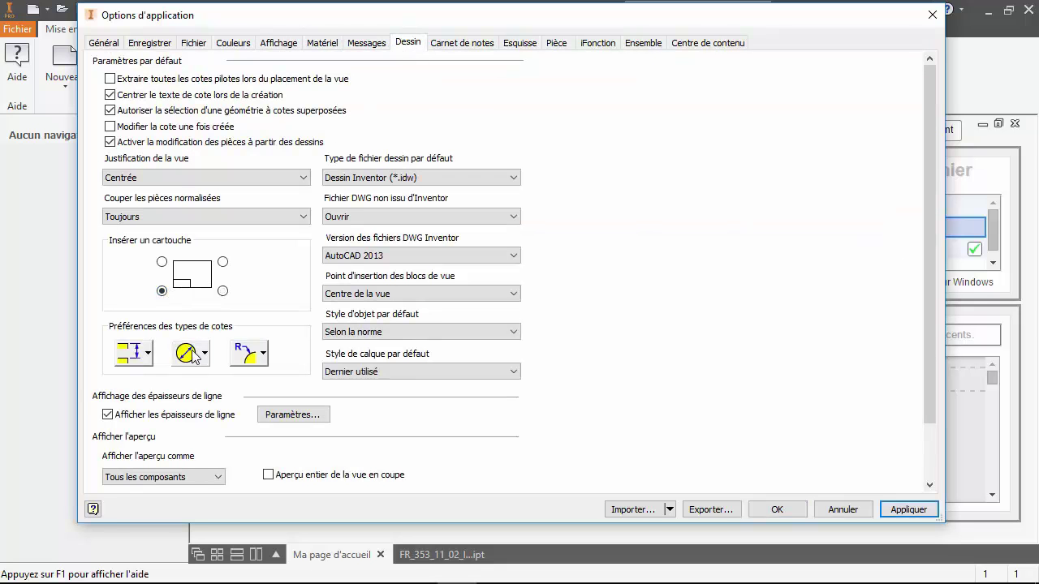
{"action": "left_click", "coordinate": [905, 509]}
{"action": "left_click", "coordinate": [453, 307]}
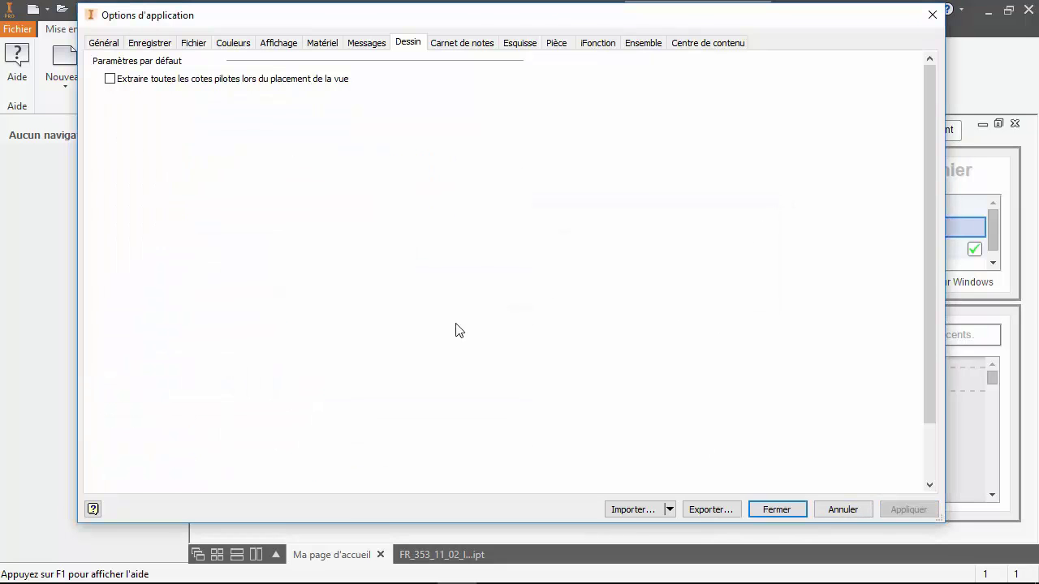
{"action": "left_click", "coordinate": [775, 510]}
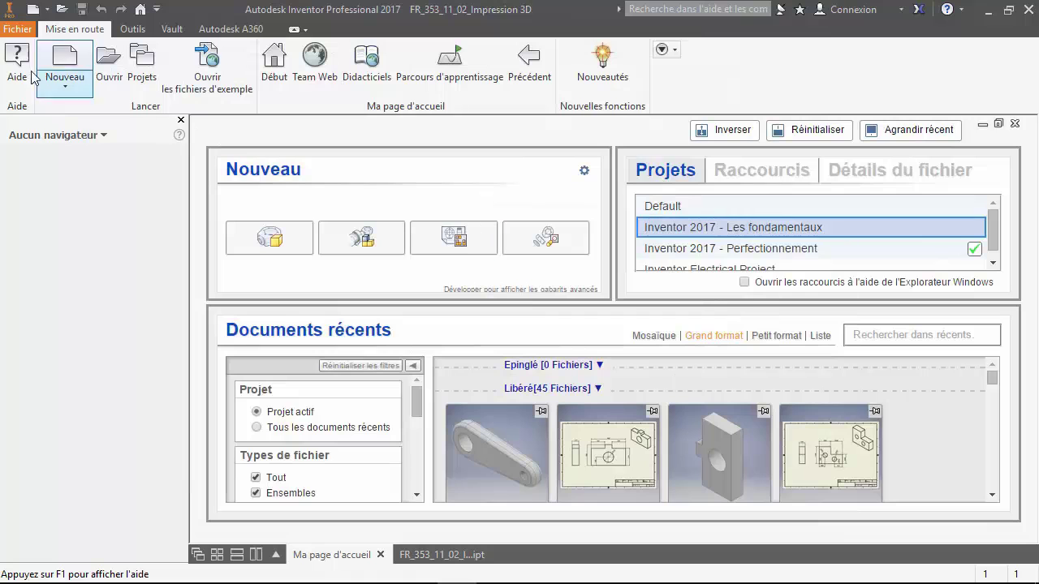
Import Options Inventor xx-xx-2016 from the Bureau into the application options again, apply the imported settings and close the options
{"action": "left_click", "coordinate": [21, 34]}
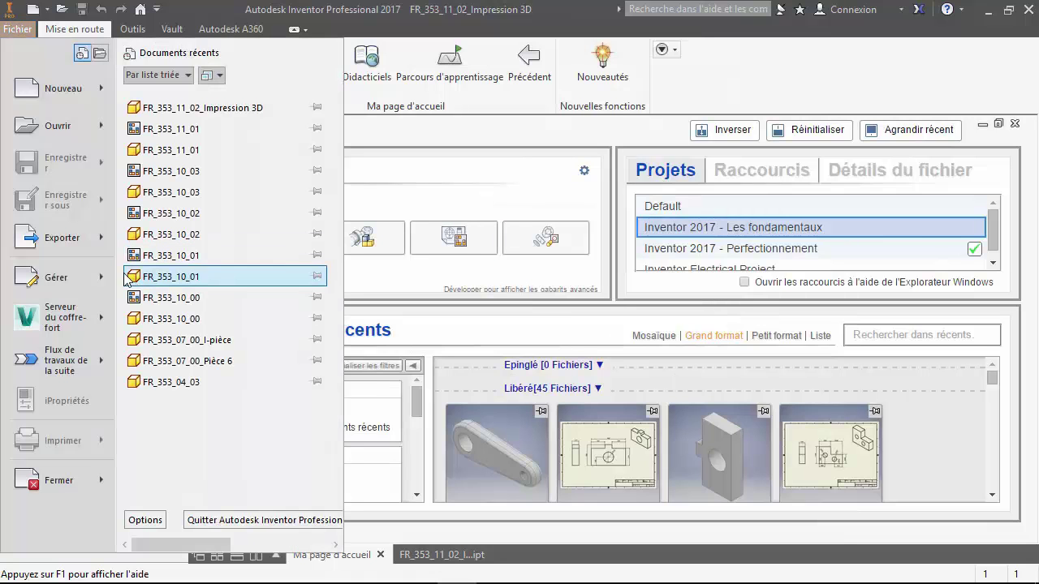
{"action": "left_click", "coordinate": [136, 520]}
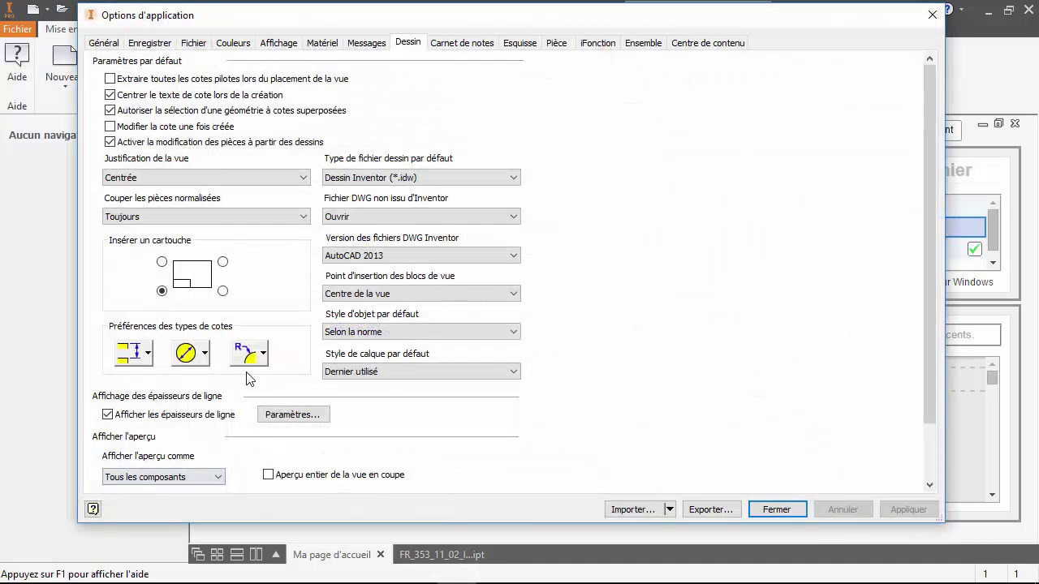
{"action": "left_click", "coordinate": [644, 509]}
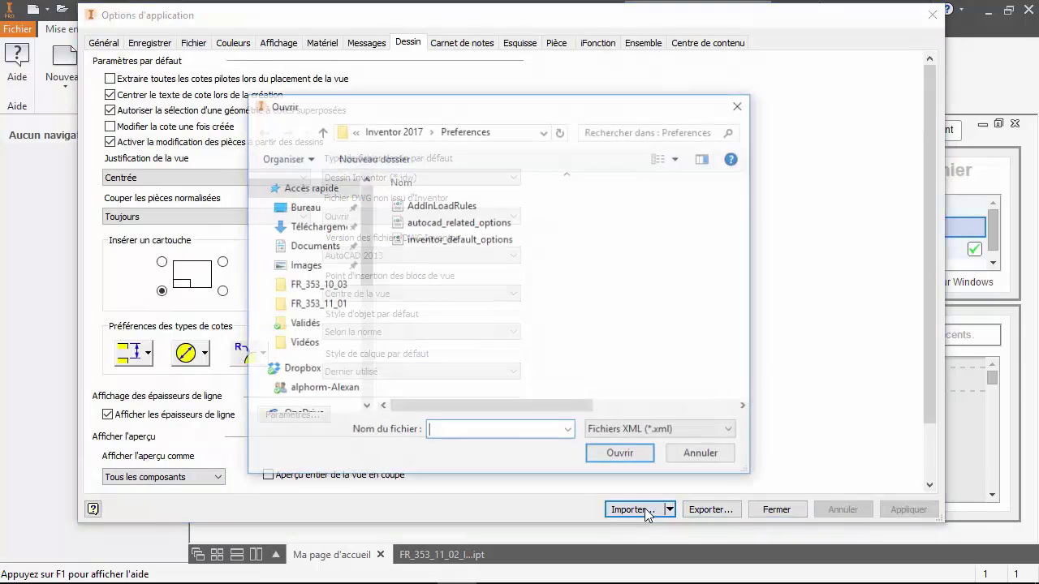
{"action": "left_click", "coordinate": [304, 207]}
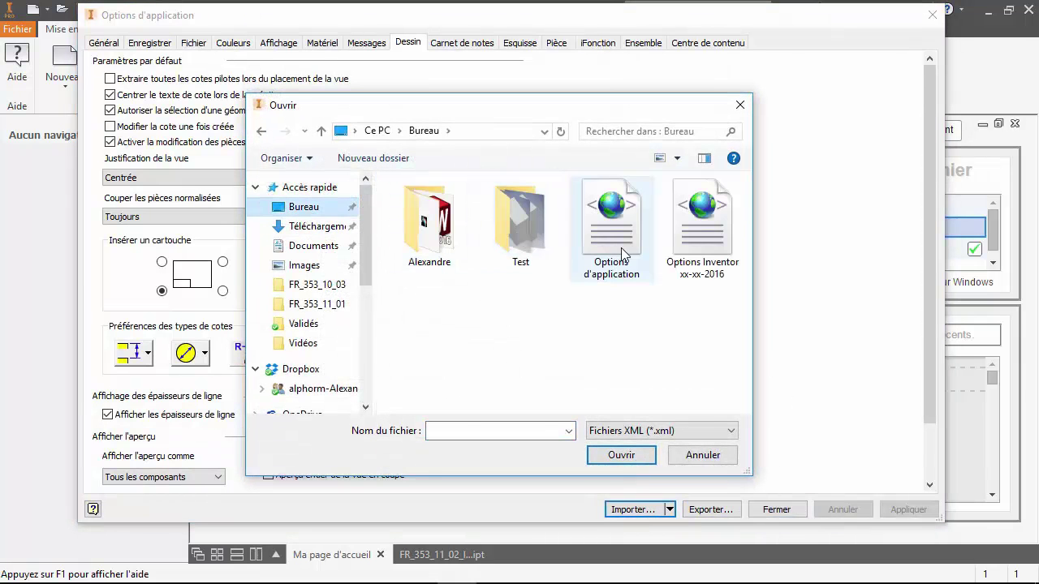
{"action": "left_click", "coordinate": [702, 223]}
{"action": "left_click", "coordinate": [621, 455]}
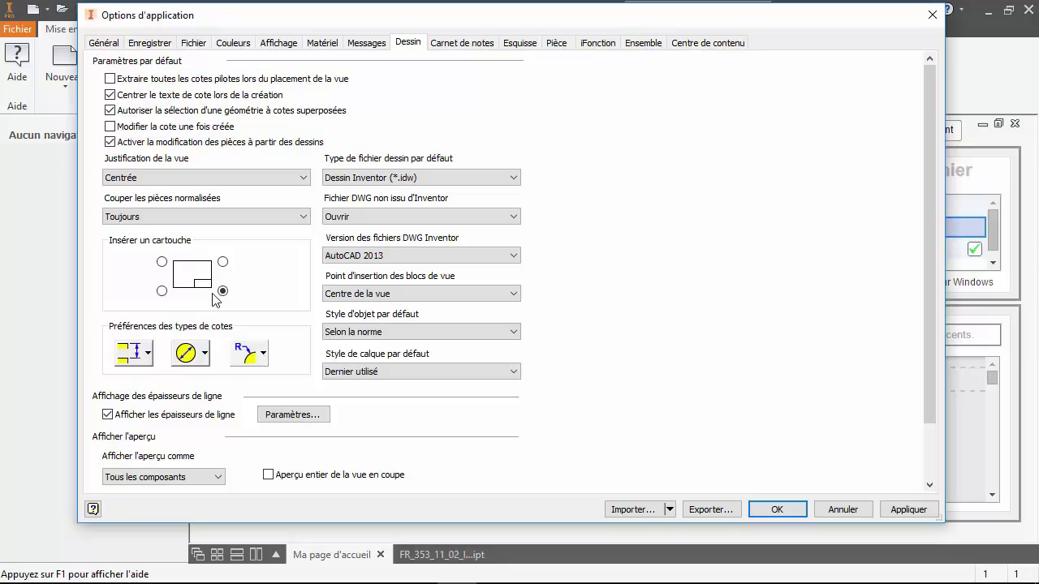
{"action": "left_click", "coordinate": [893, 510]}
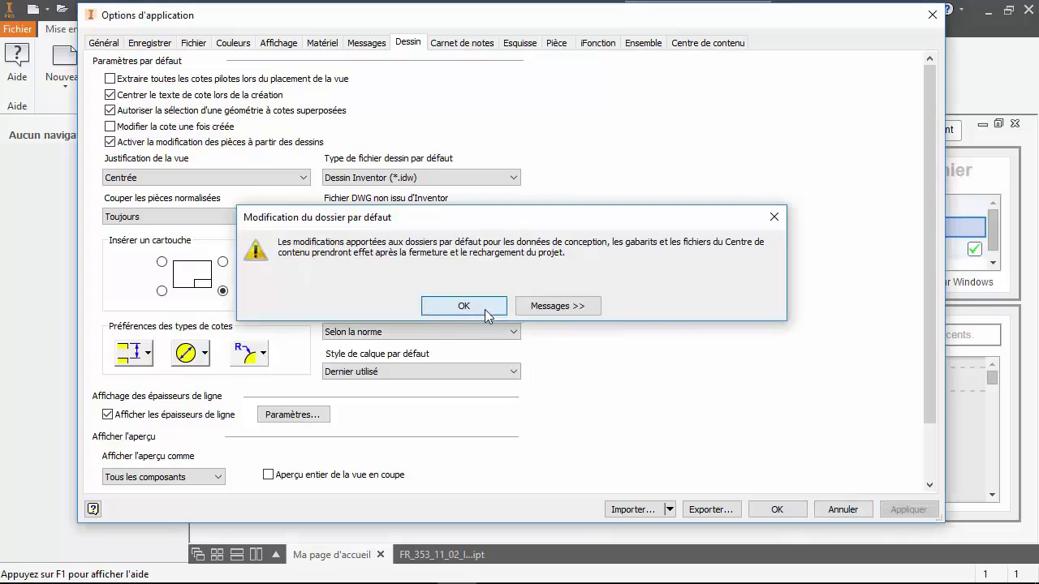
{"action": "left_click", "coordinate": [484, 309]}
{"action": "left_click", "coordinate": [776, 510]}
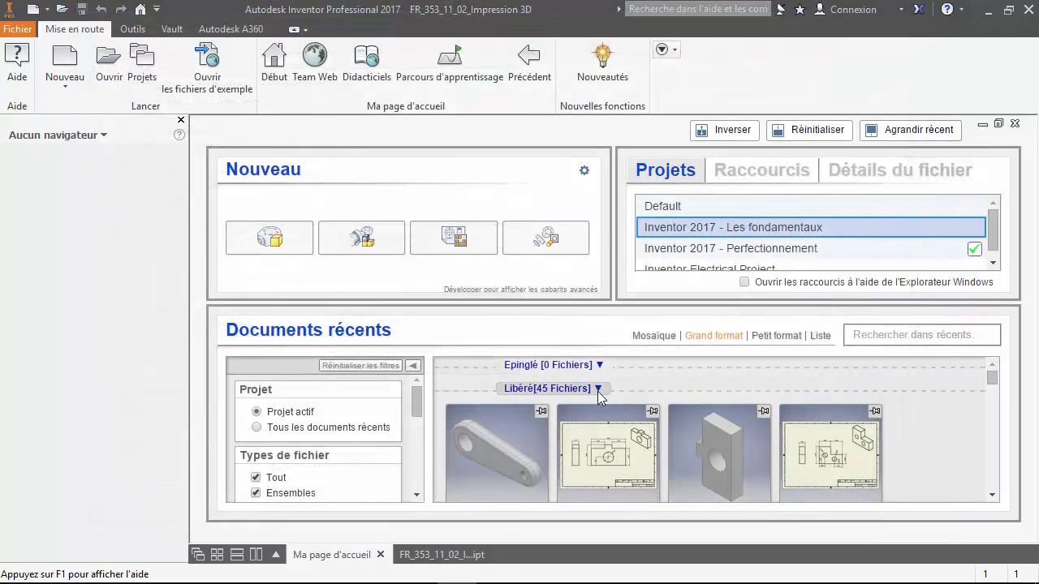
{"action": "key", "text": "alt+Tab"}
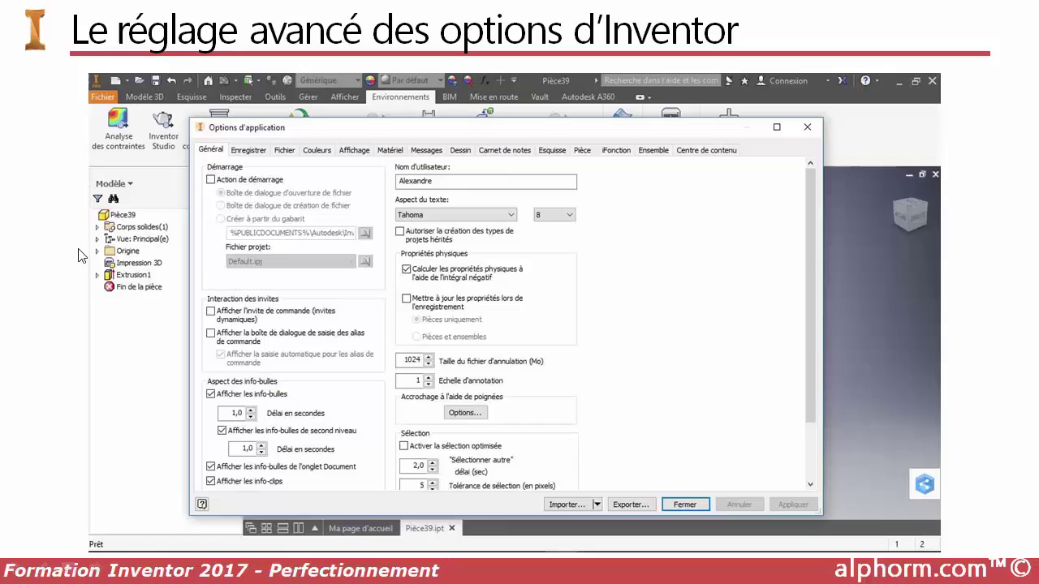
{"action": "left_click", "coordinate": [55, 244]}
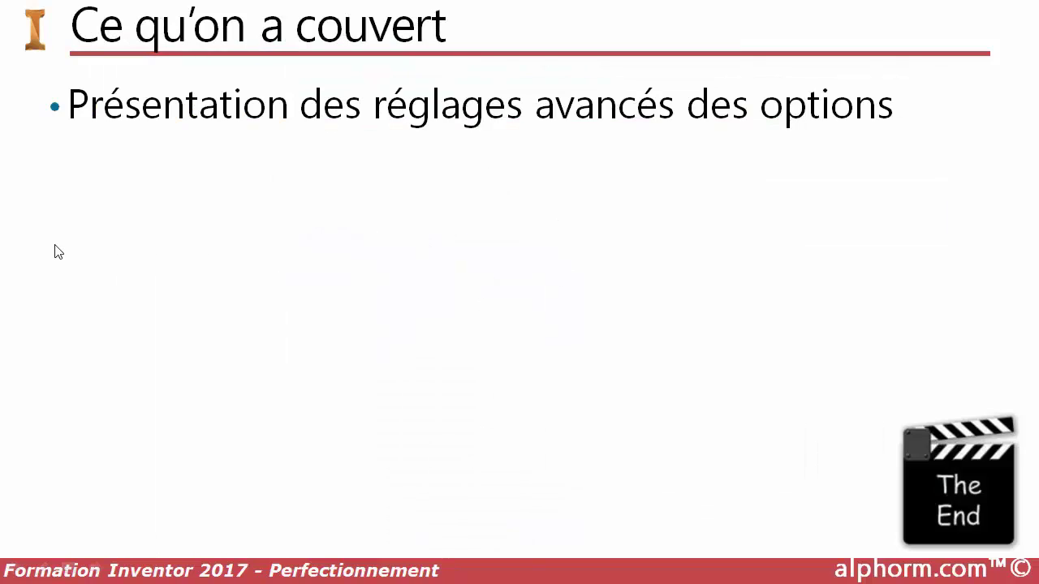